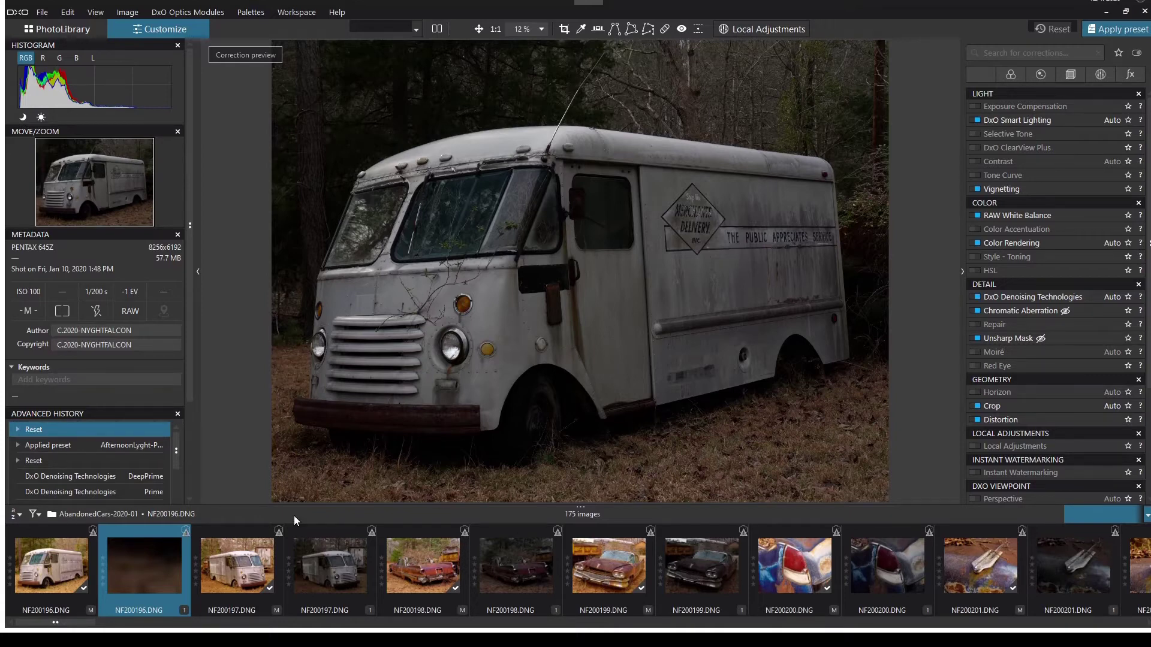
# - Compare the edited NF200197.DNG van photo with its uncorrected version, and return to the virtual copy of NF200196.DNG
pyautogui.click(236, 566)
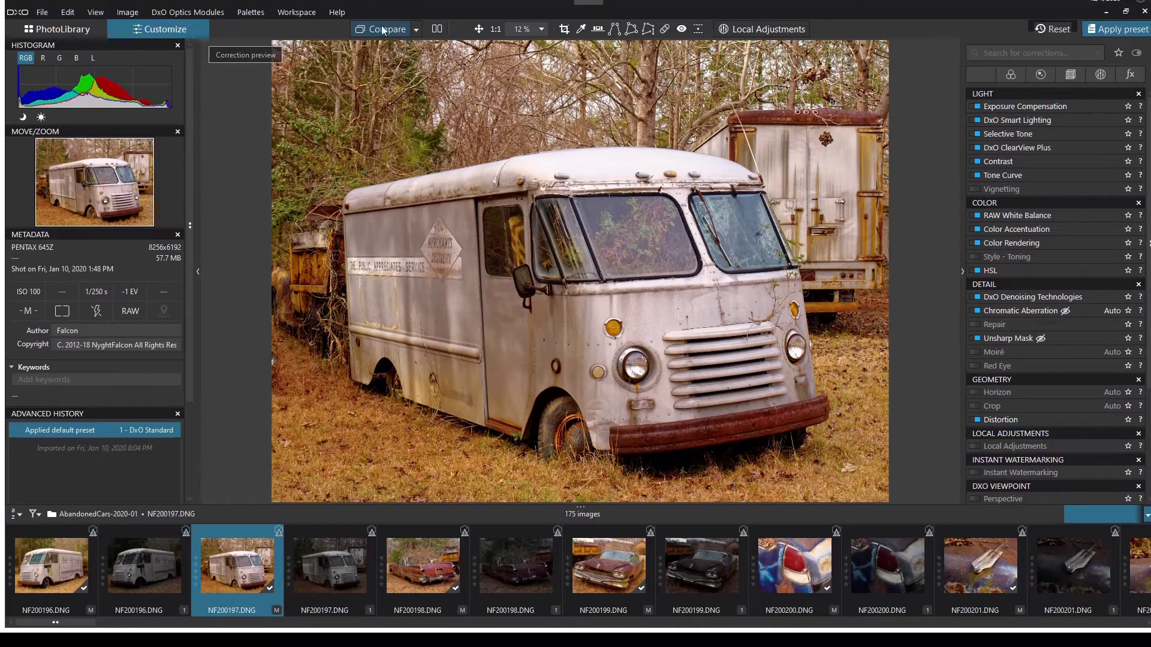
pyautogui.click(391, 30)
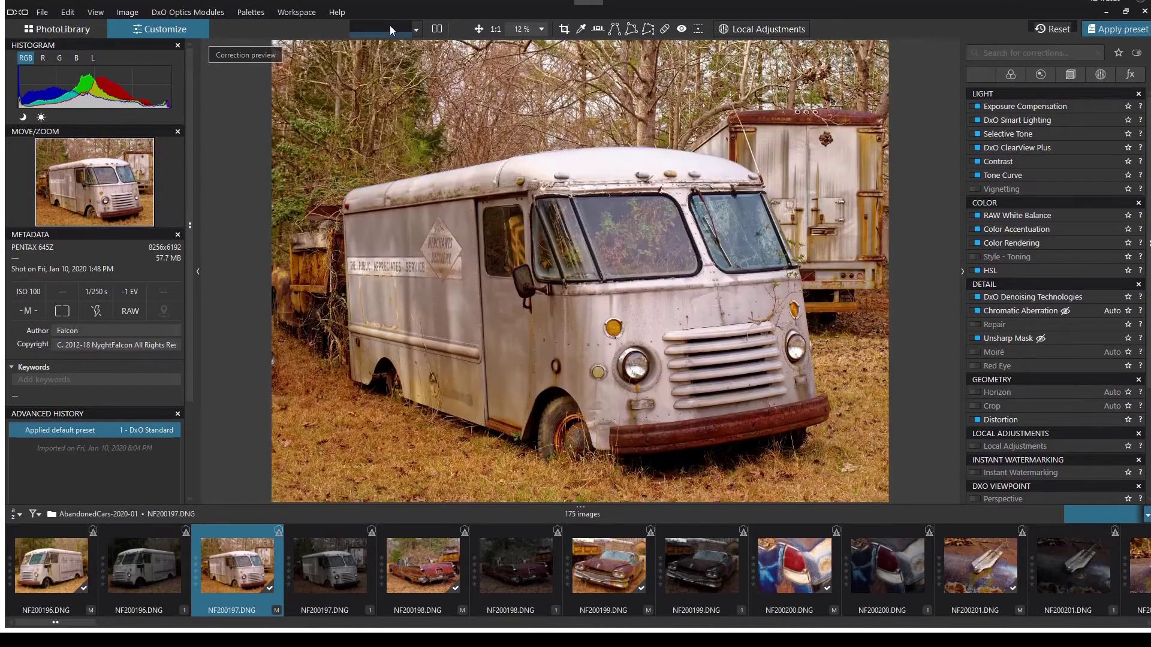
pyautogui.click(143, 575)
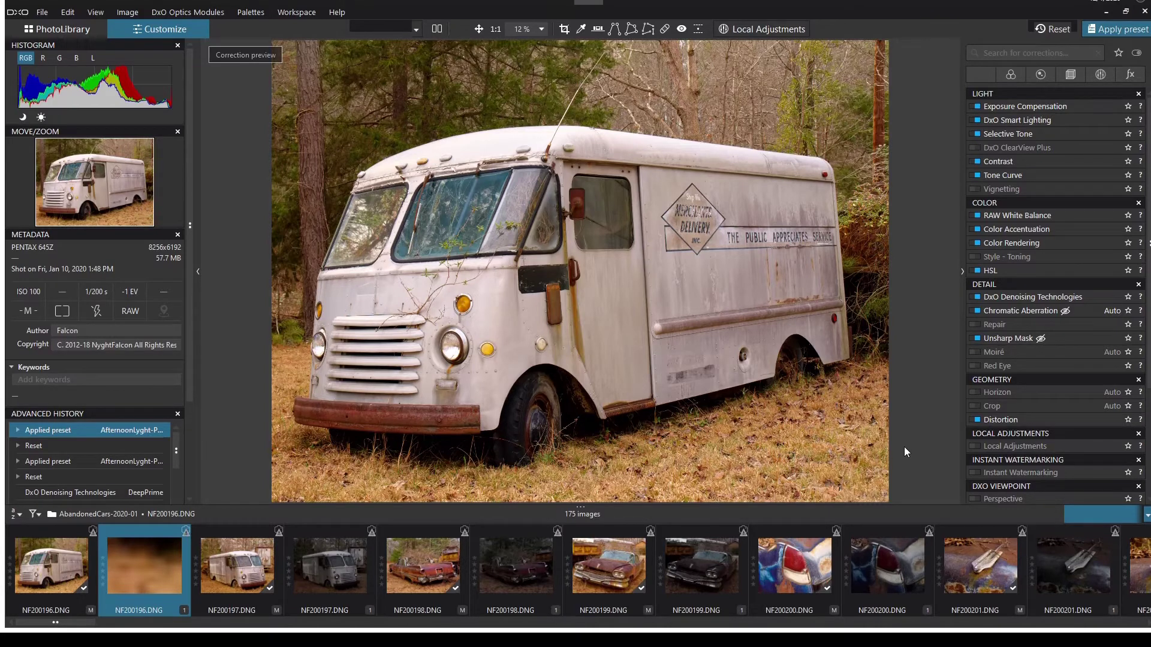
# - Examine the RAW White Balance and Color Accentuation settings of the NF200196.DNG virtual copy
pyautogui.click(1019, 216)
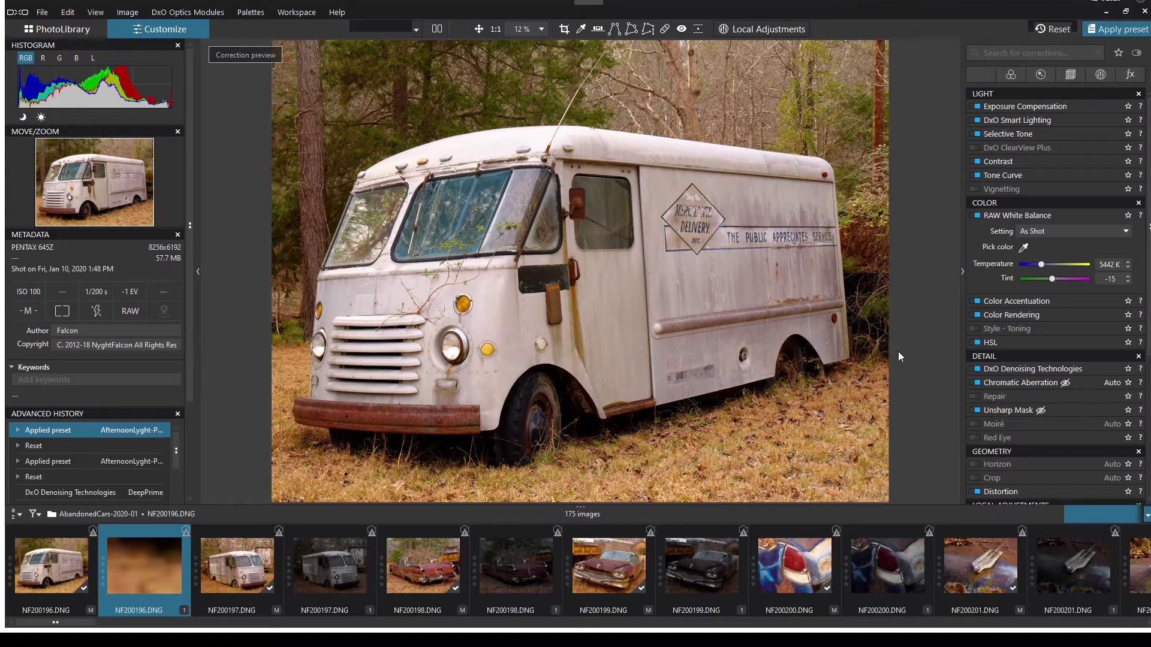
pyautogui.click(1041, 301)
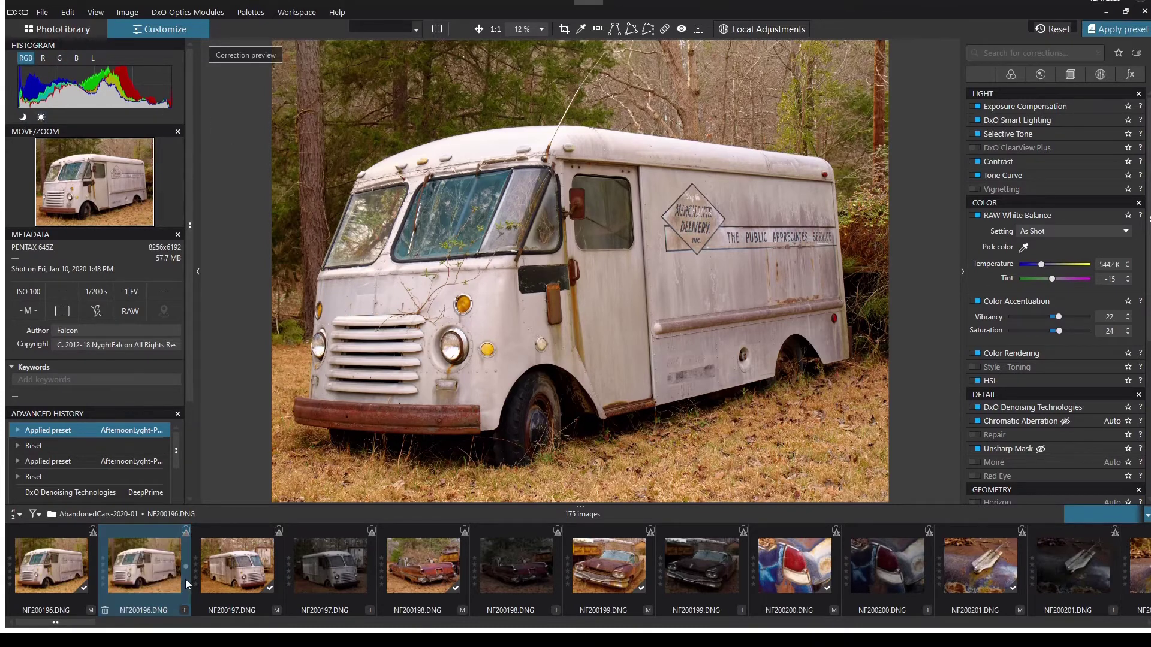
# - Reset the corrections on the NF200196.DNG virtual copy and reapply the AfternoonLyght preset
pyautogui.click(160, 562)
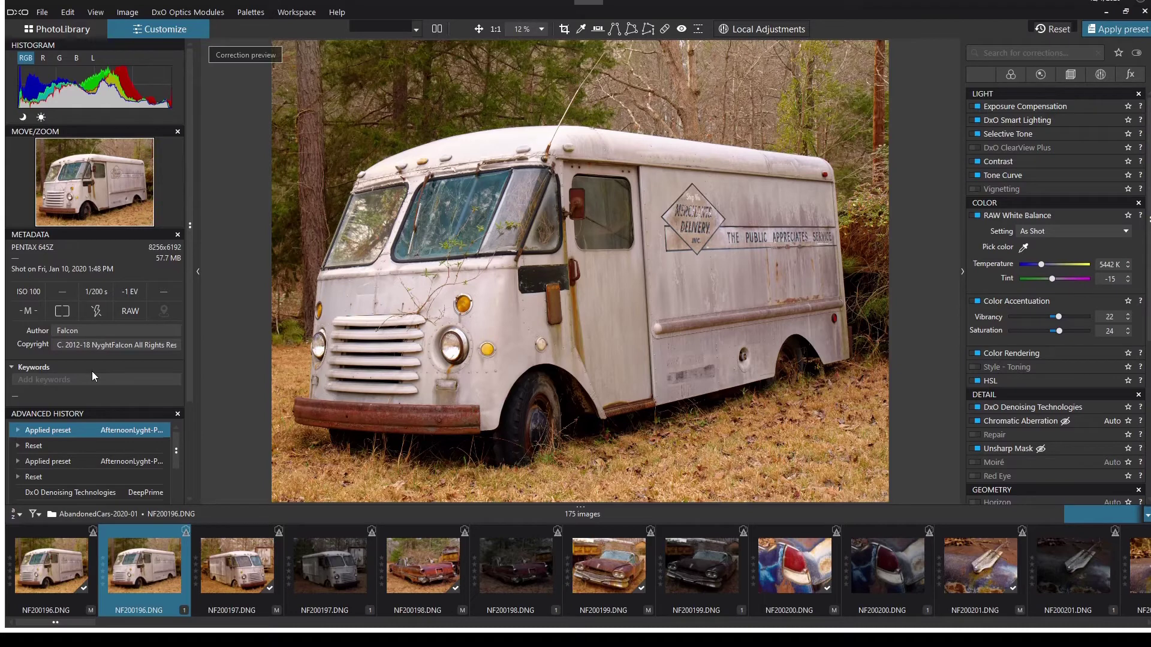
pyautogui.hotkey('ctrl', 'r')
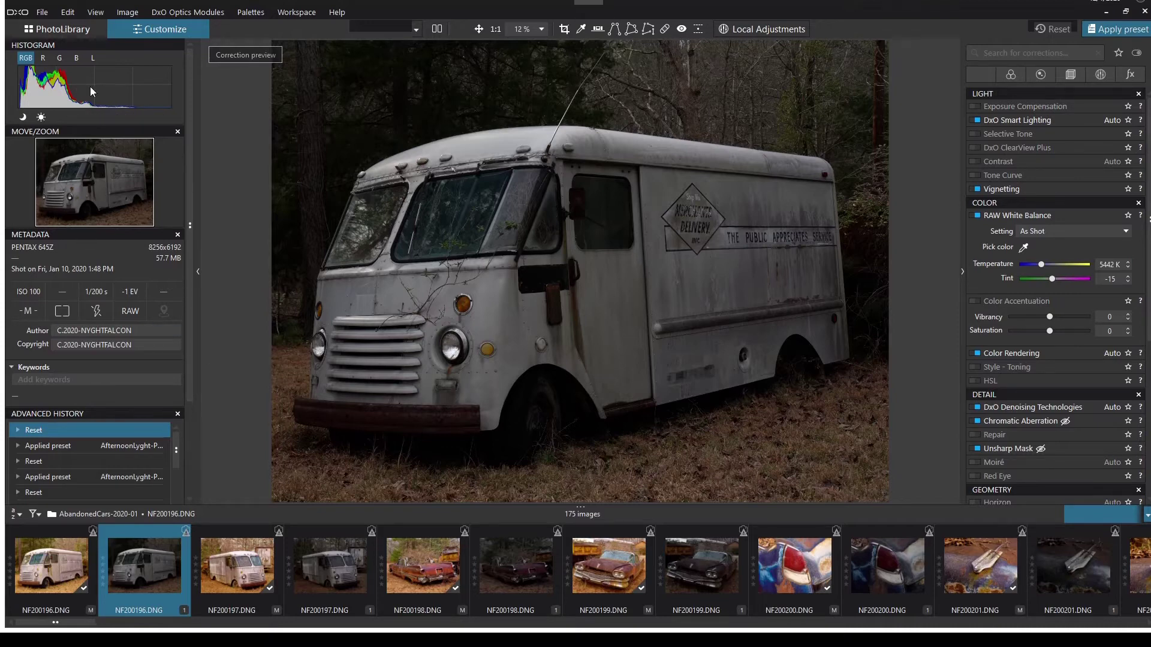
pyautogui.click(1121, 33)
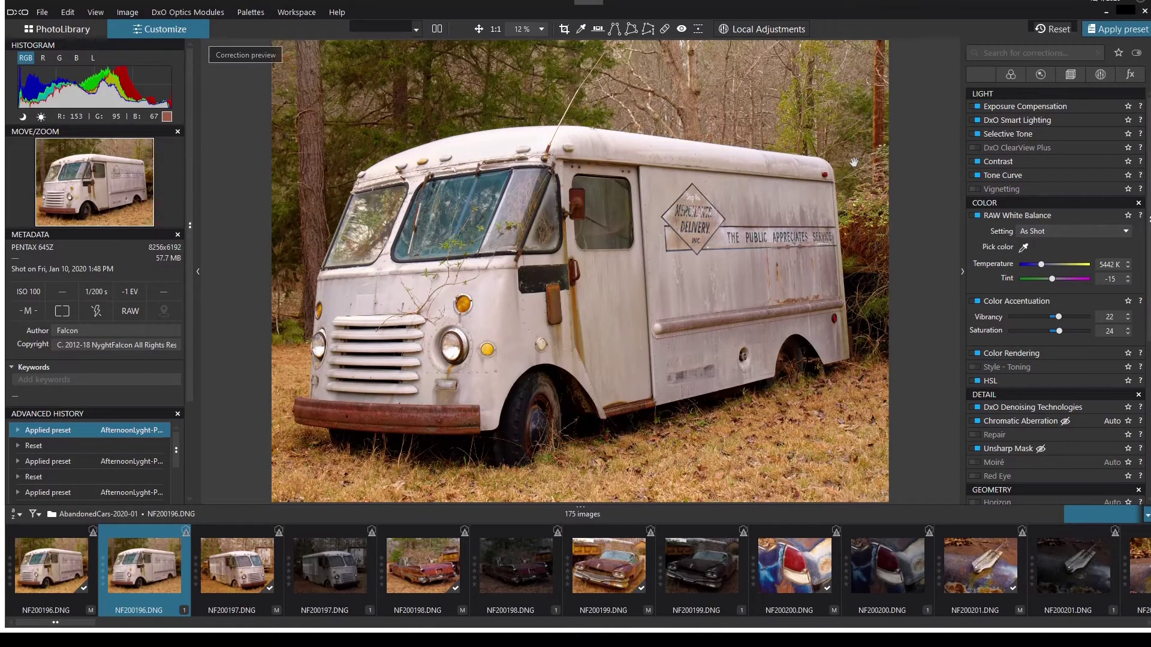
# - Examine the Color Rendering film settings and the HSL channel settings that the preset uses
pyautogui.click(1058, 352)
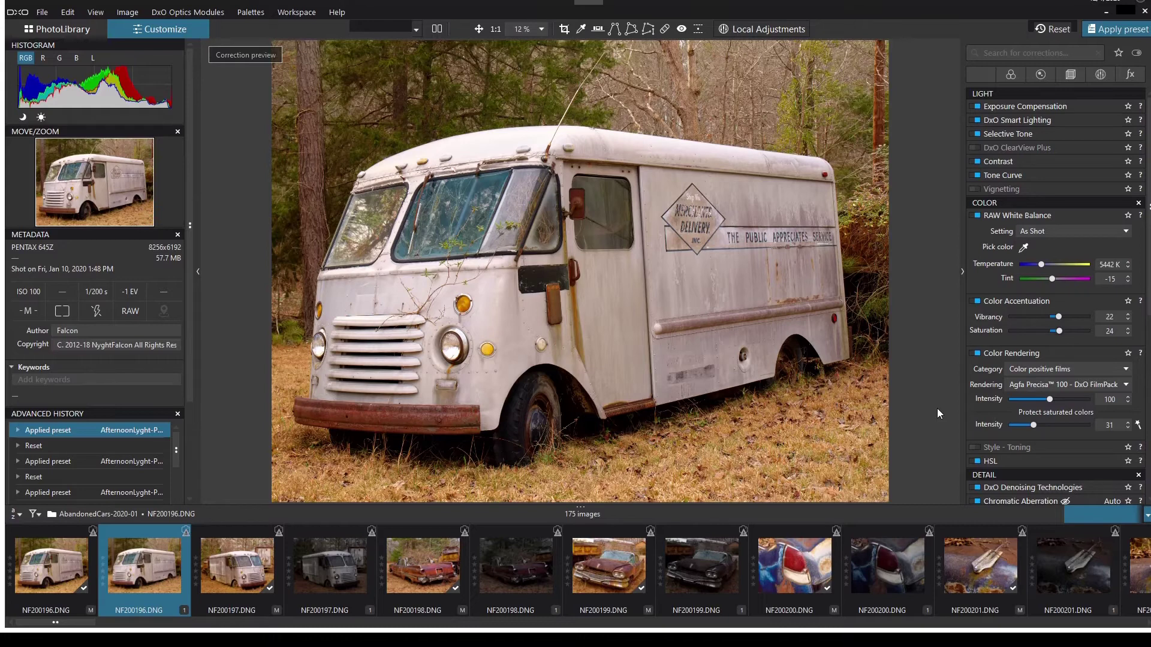
pyautogui.click(1033, 462)
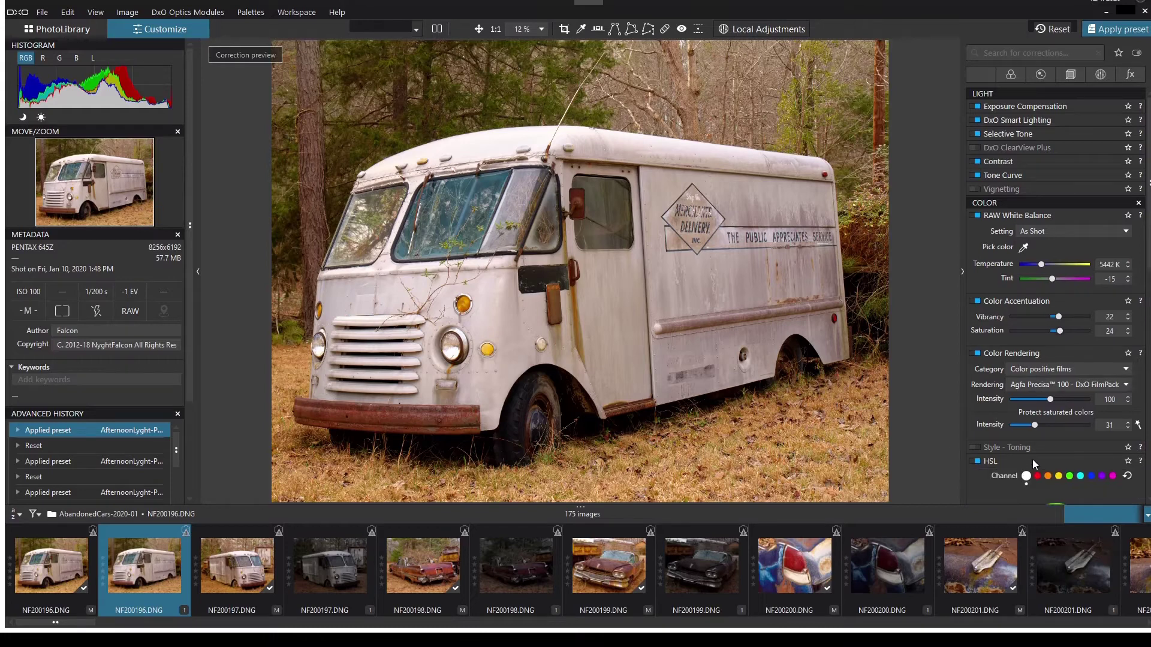
pyautogui.scroll(-7, 1055, 294)
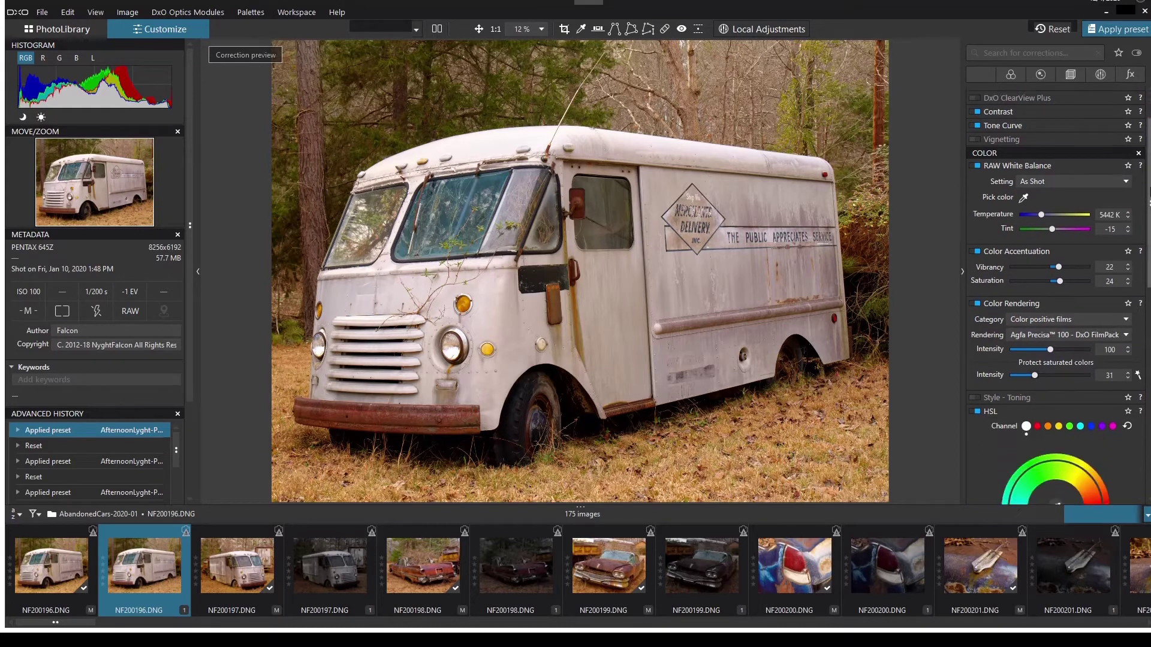
pyautogui.scroll(-2, 1097, 260)
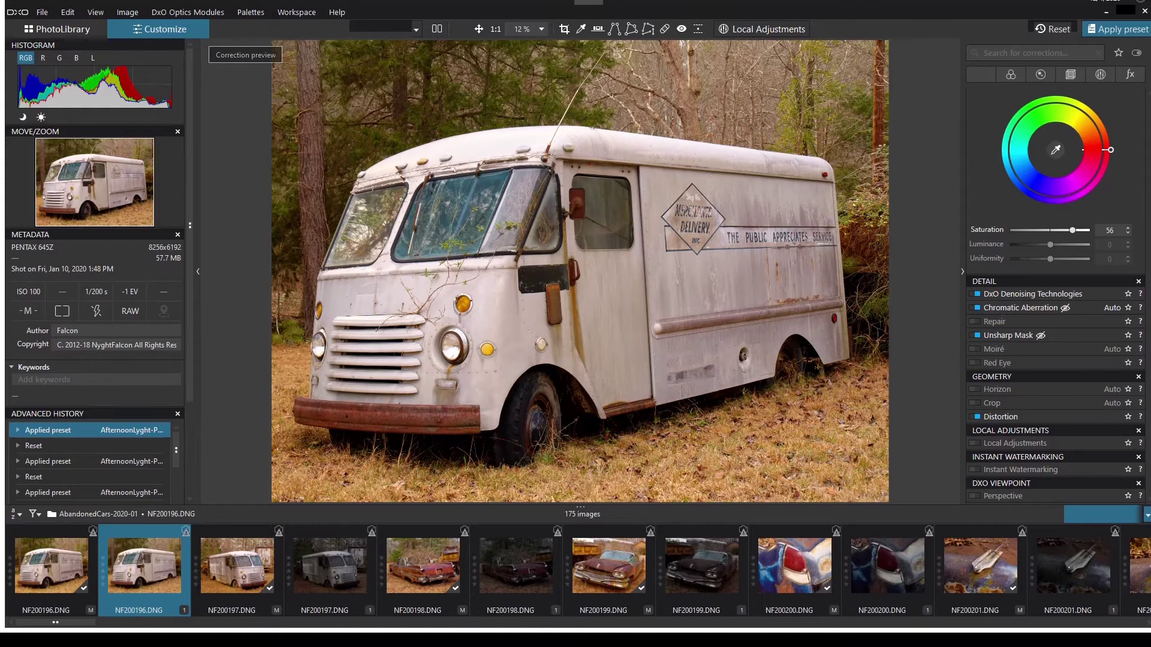
pyautogui.scroll(6, 1055, 294)
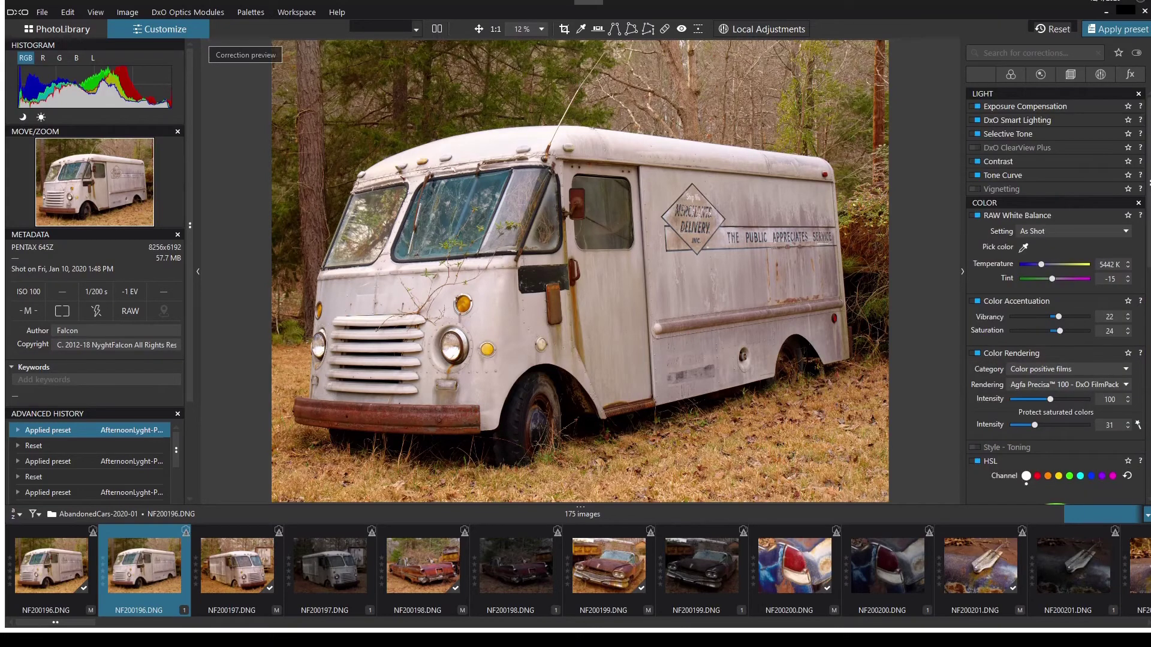
pyautogui.scroll(-6, 1055, 293)
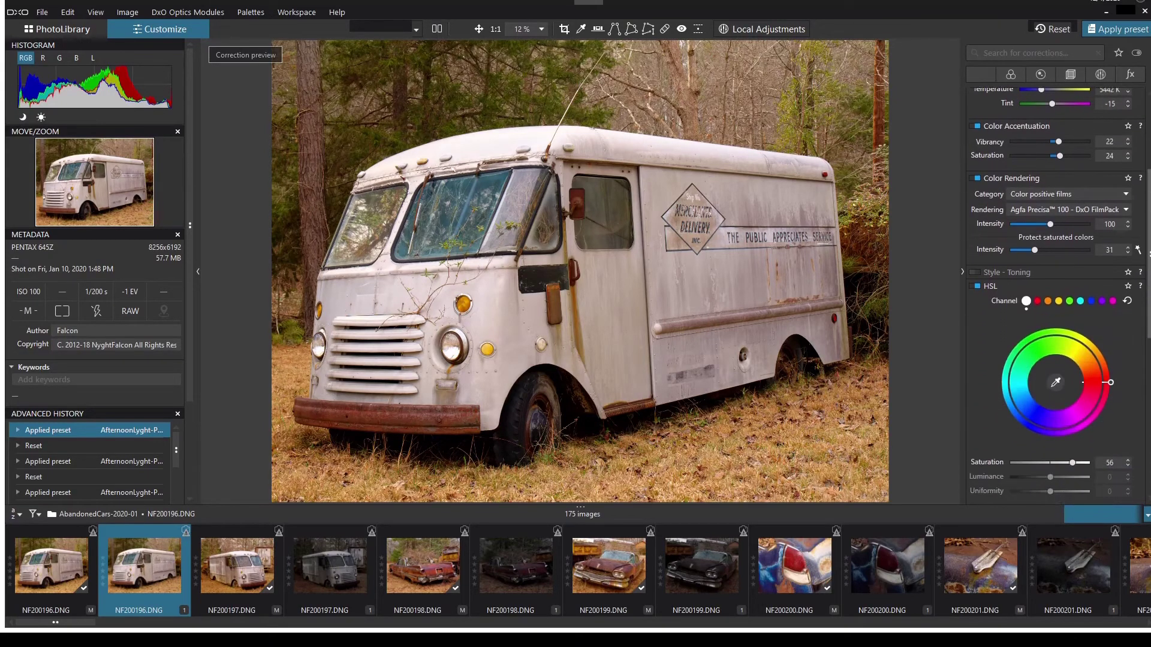
pyautogui.scroll(-5, 1054, 294)
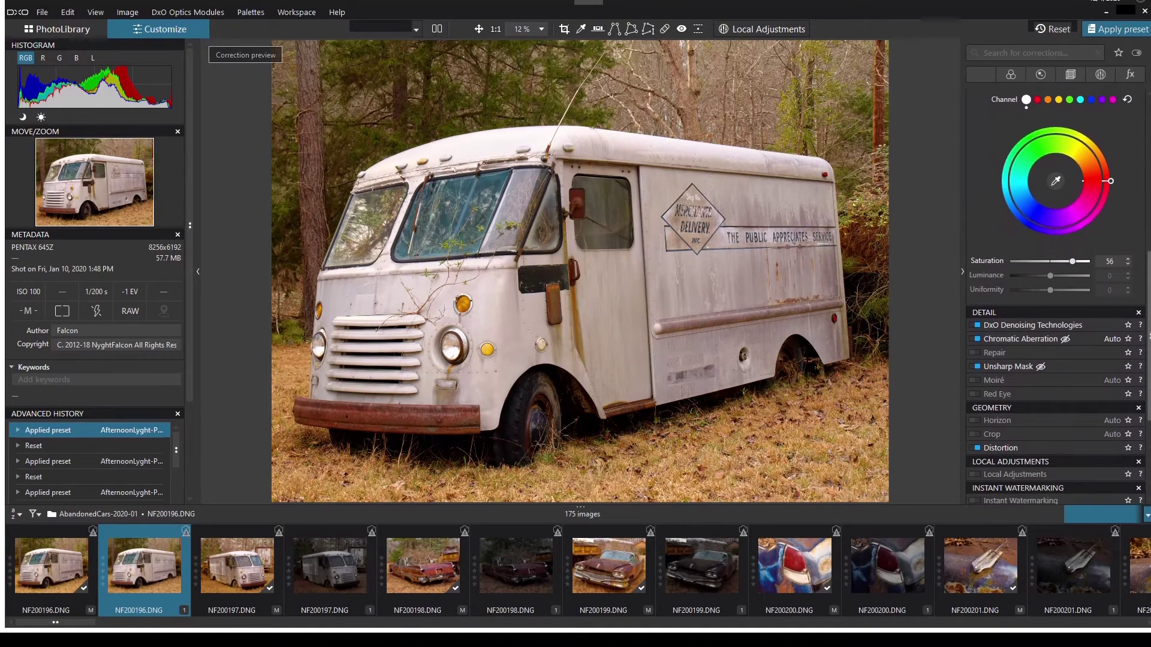
pyautogui.scroll(5, 1055, 294)
pyautogui.scroll(3, 1055, 294)
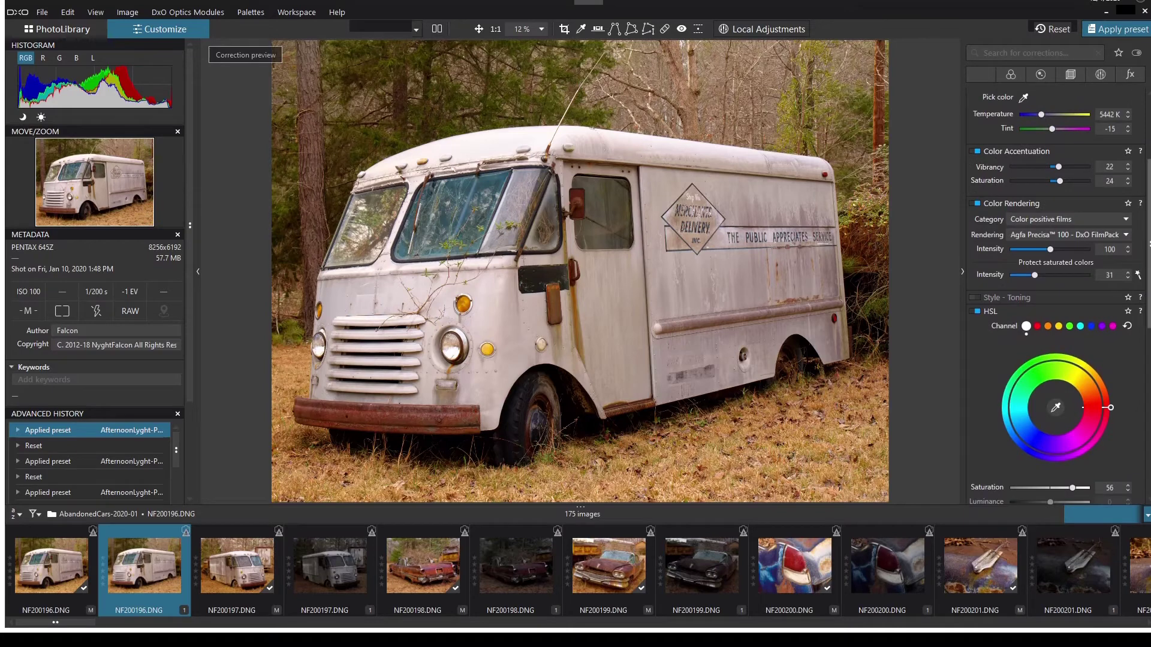
pyautogui.scroll(3, 1055, 294)
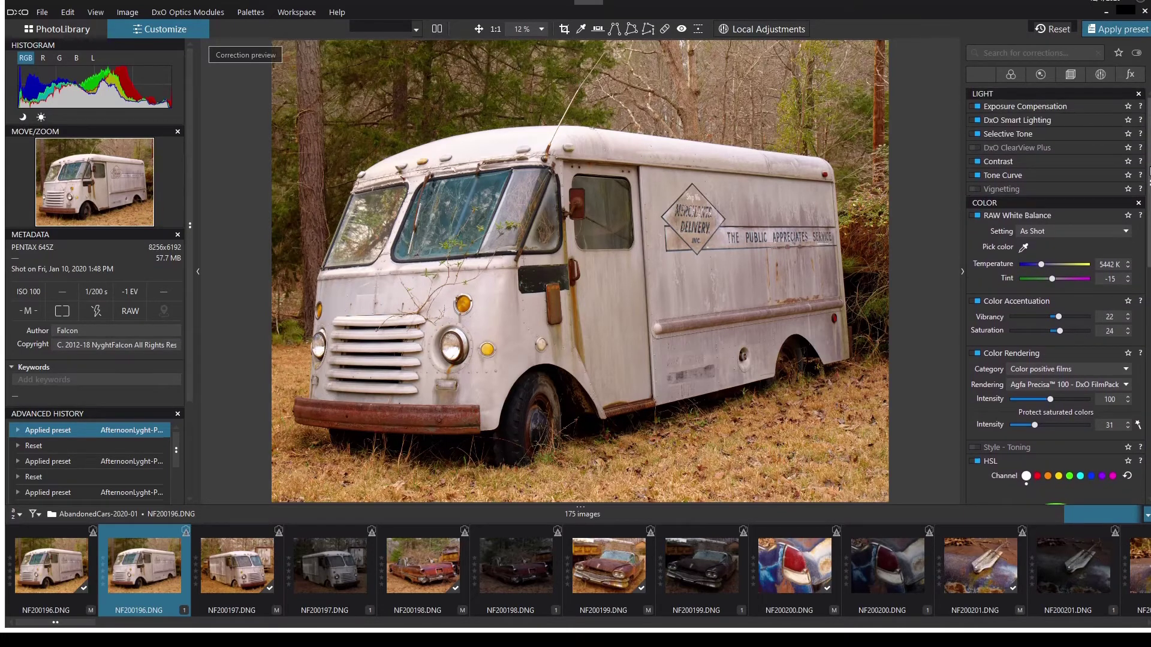
pyautogui.moveTo(1149, 174); pyautogui.dragTo(1149, 308)
pyautogui.scroll(5, 1055, 240)
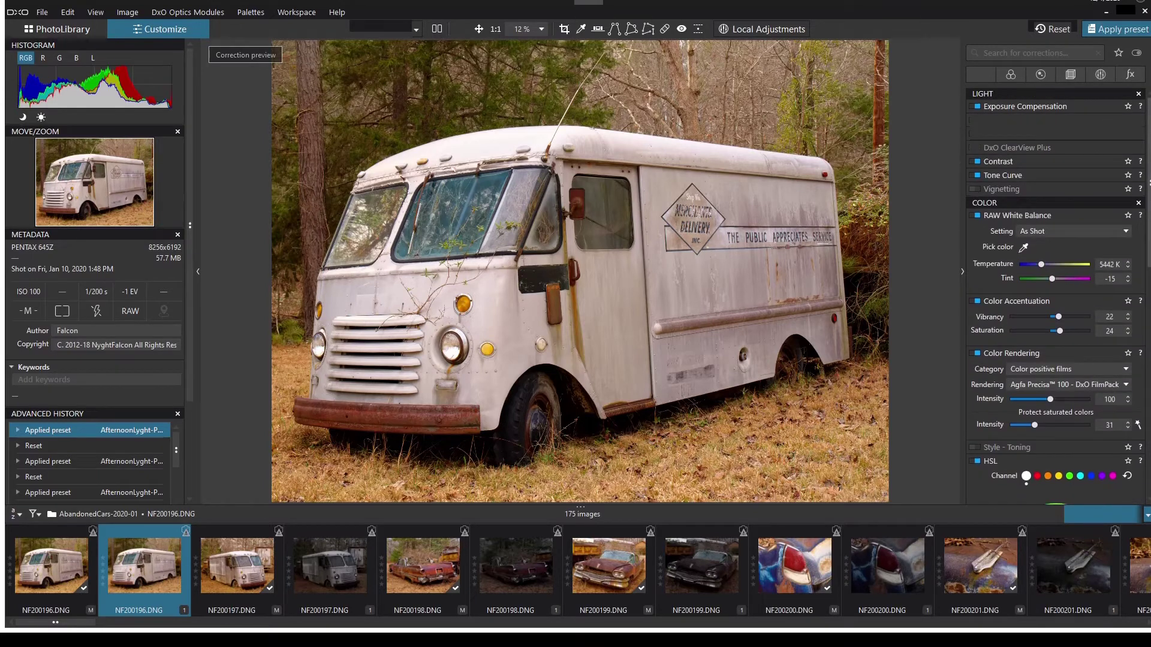
# - Set the Exposure Compensation to 0.03 and the DxO Smart Lighting intensity to 81
pyautogui.click(1032, 105)
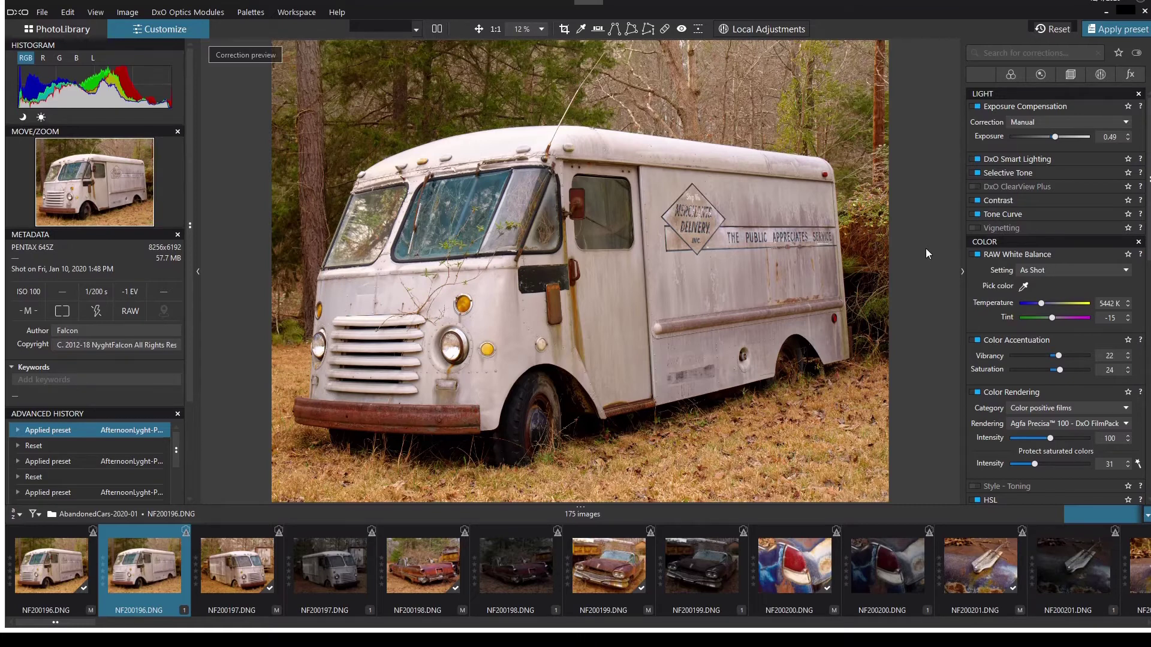
pyautogui.click(1070, 158)
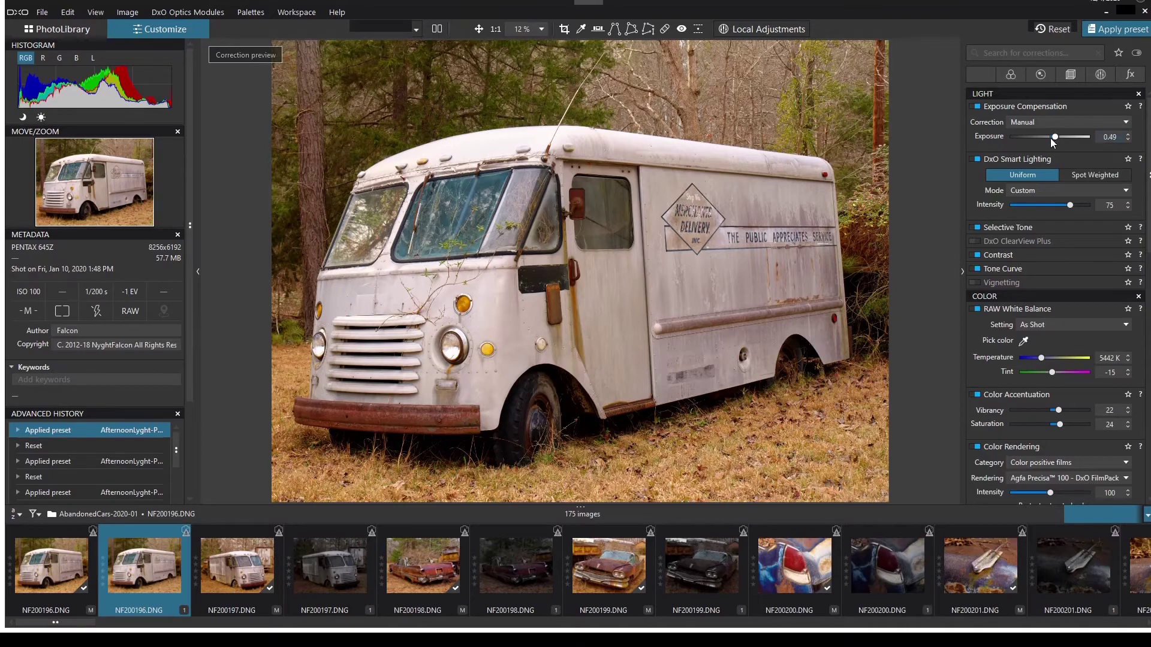
pyautogui.moveTo(1053, 138); pyautogui.dragTo(1051, 136)
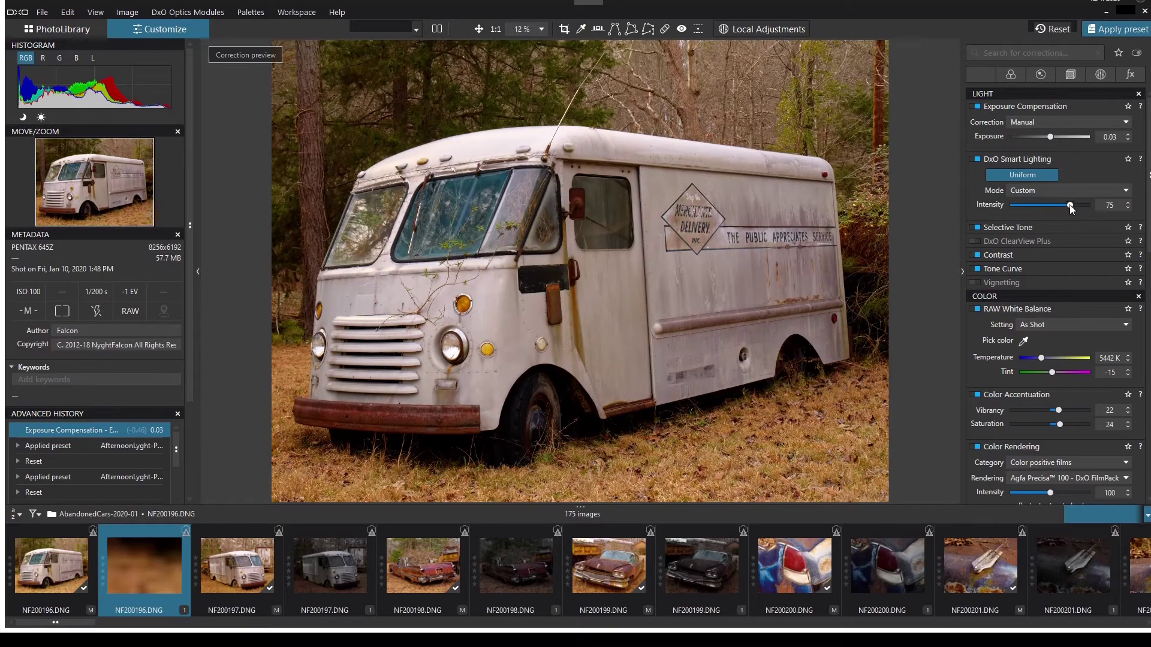
pyautogui.moveTo(1071, 207); pyautogui.dragTo(1076, 206)
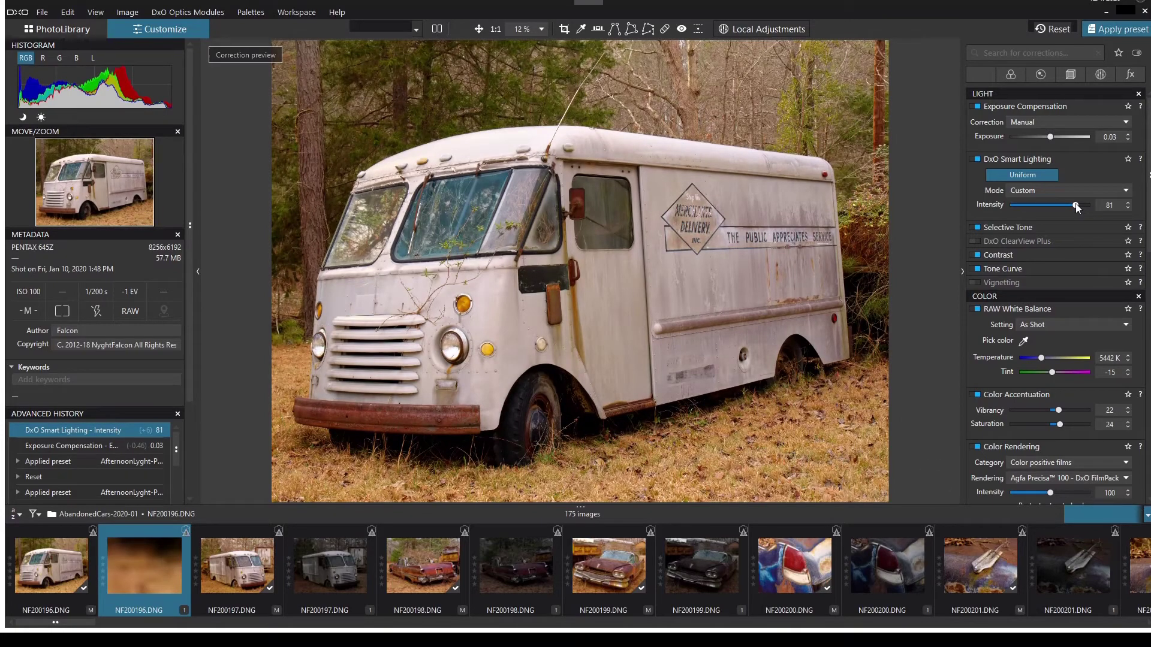
# - Set the Selective Tone highlights to -16 and the blacks to 4
pyautogui.click(1034, 226)
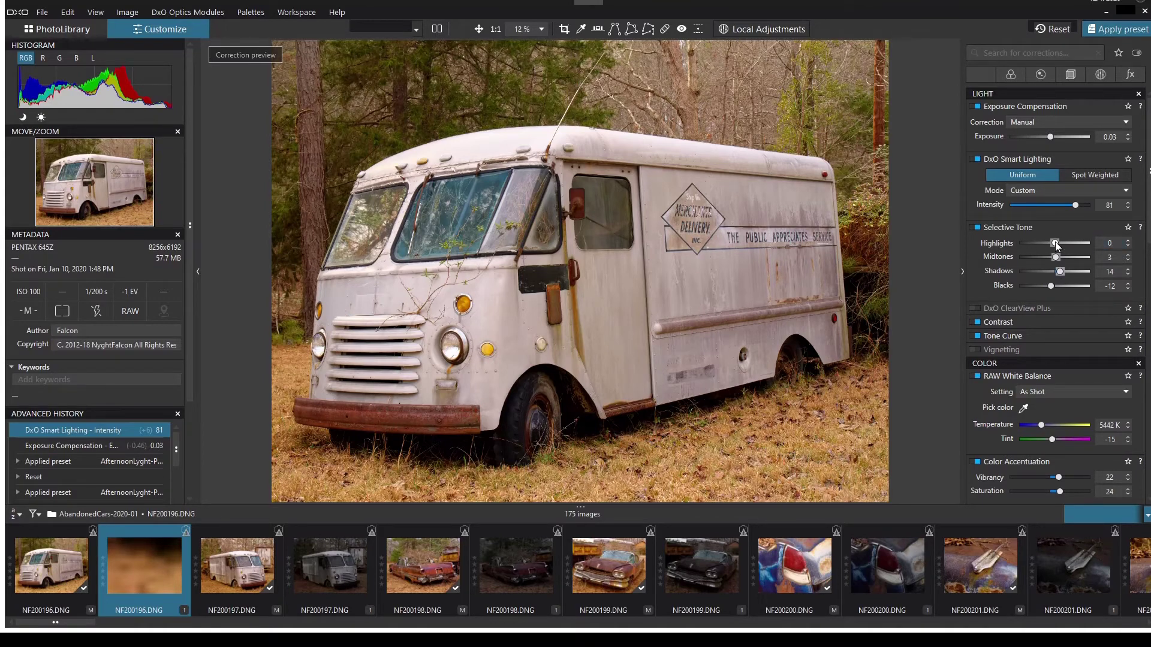
pyautogui.moveTo(1056, 245); pyautogui.dragTo(1049, 243)
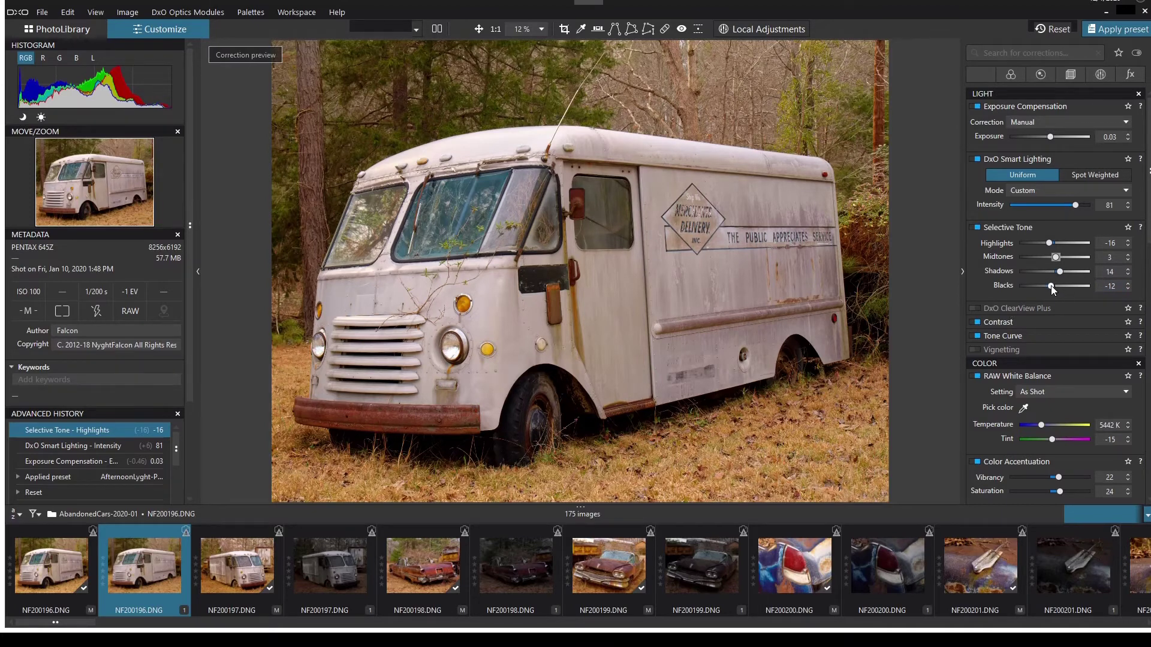
pyautogui.moveTo(1053, 288); pyautogui.dragTo(1056, 287)
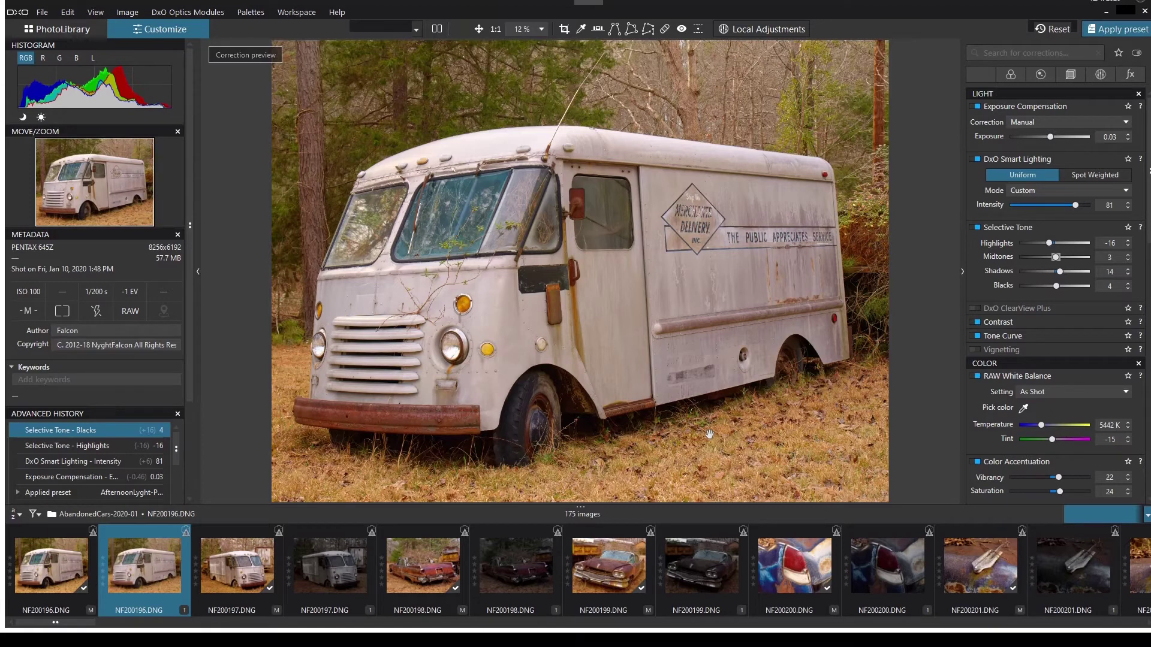
# - Enable the DxO ClearView Plus correction on the van photo
pyautogui.click(1014, 307)
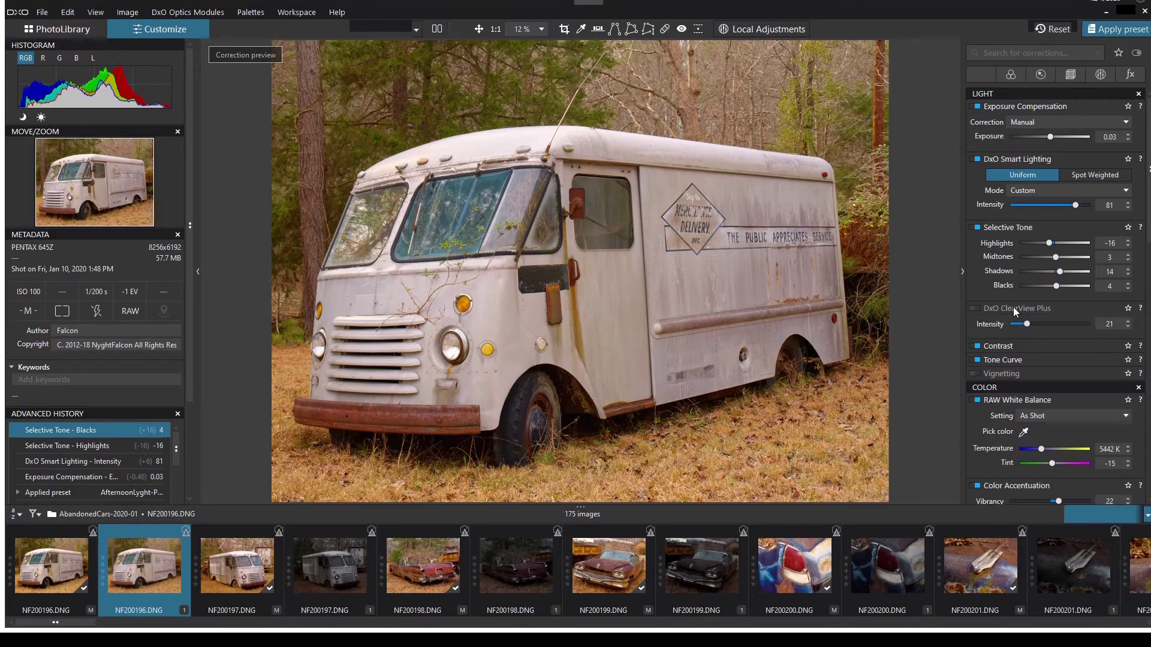
pyautogui.click(972, 308)
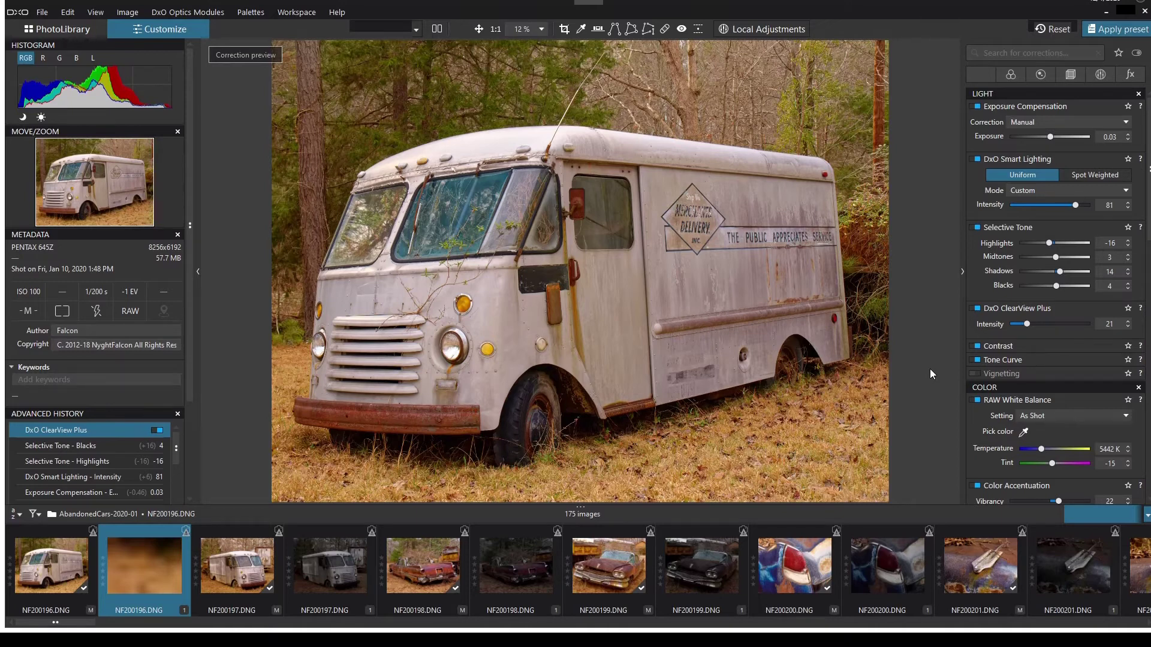
# - Examine the Tone Curve of the RGB and individual colour channels up to Green, and return to RGB
pyautogui.click(1034, 359)
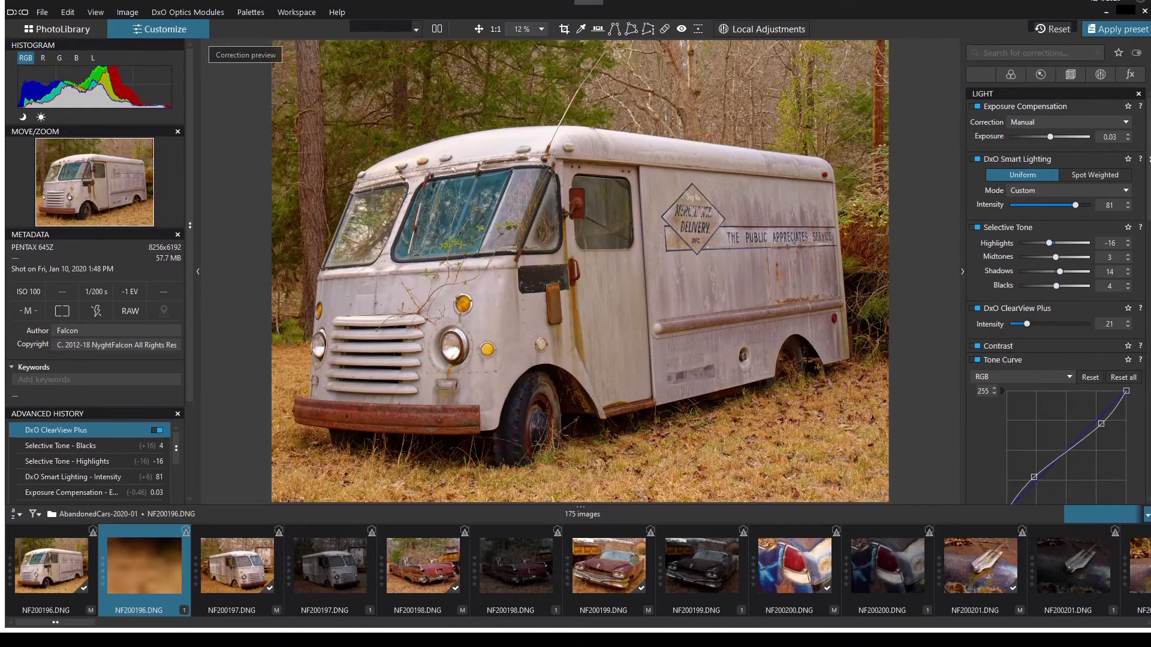
pyautogui.scroll(-8, 1055, 293)
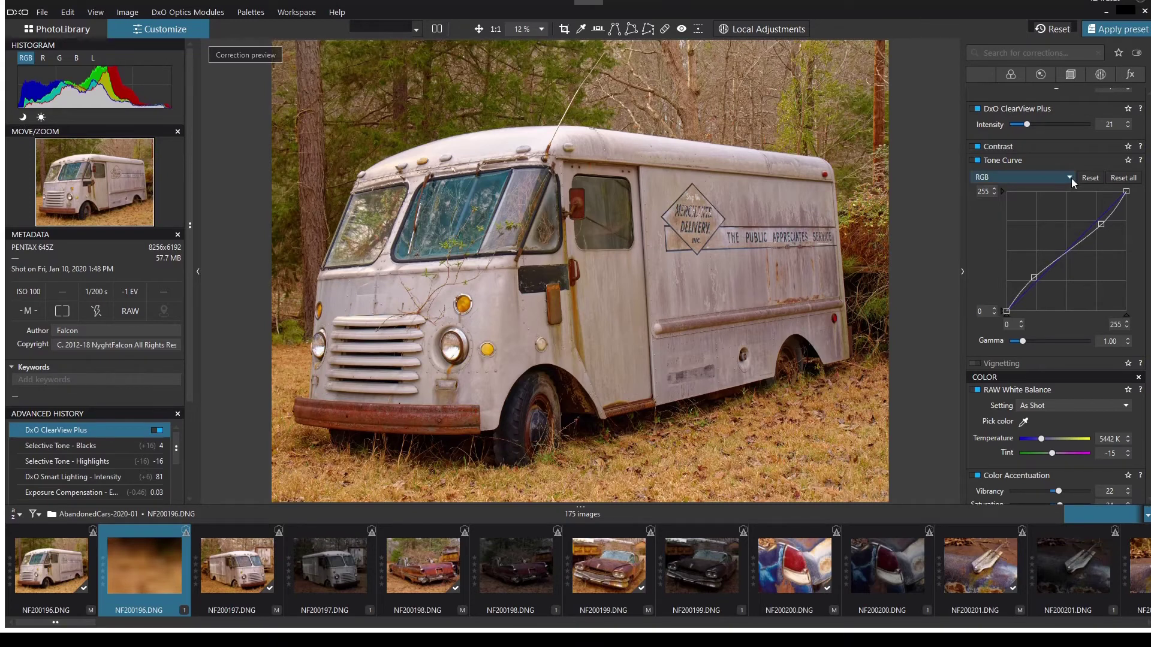
pyautogui.press('Down')
pyautogui.press('Down')
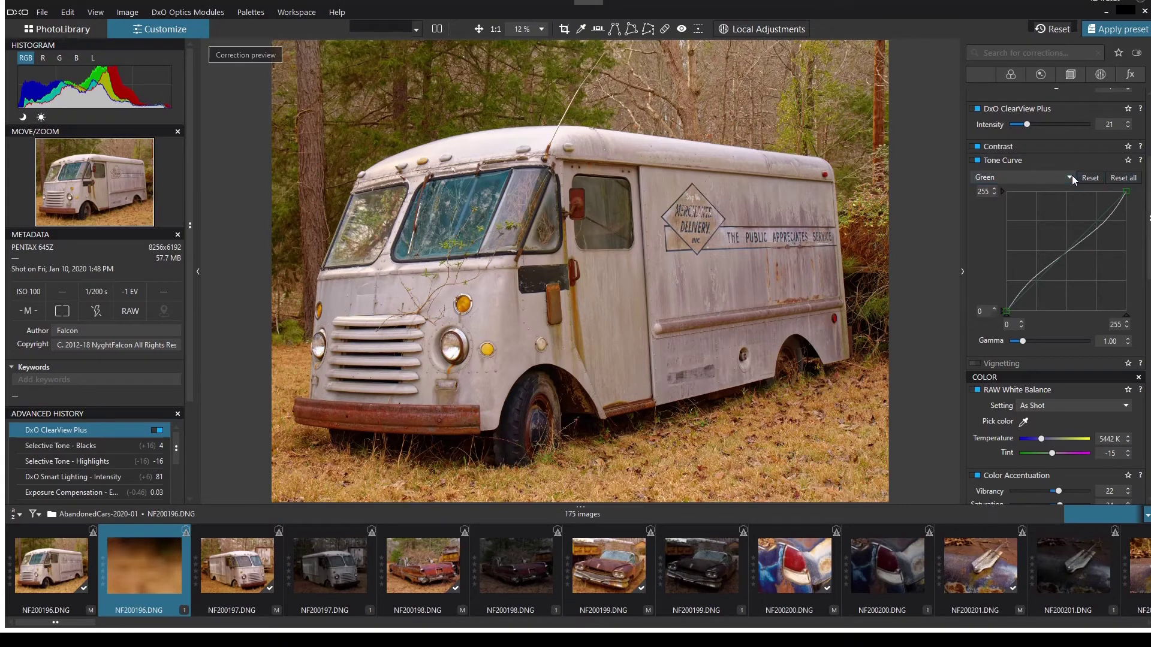
pyautogui.press('Up')
pyautogui.press('Up')
# - Set the Contrast correction's Microcontrast to 6 and its advanced Highlights to 13, and compare with the uncorrected image
pyautogui.click(997, 147)
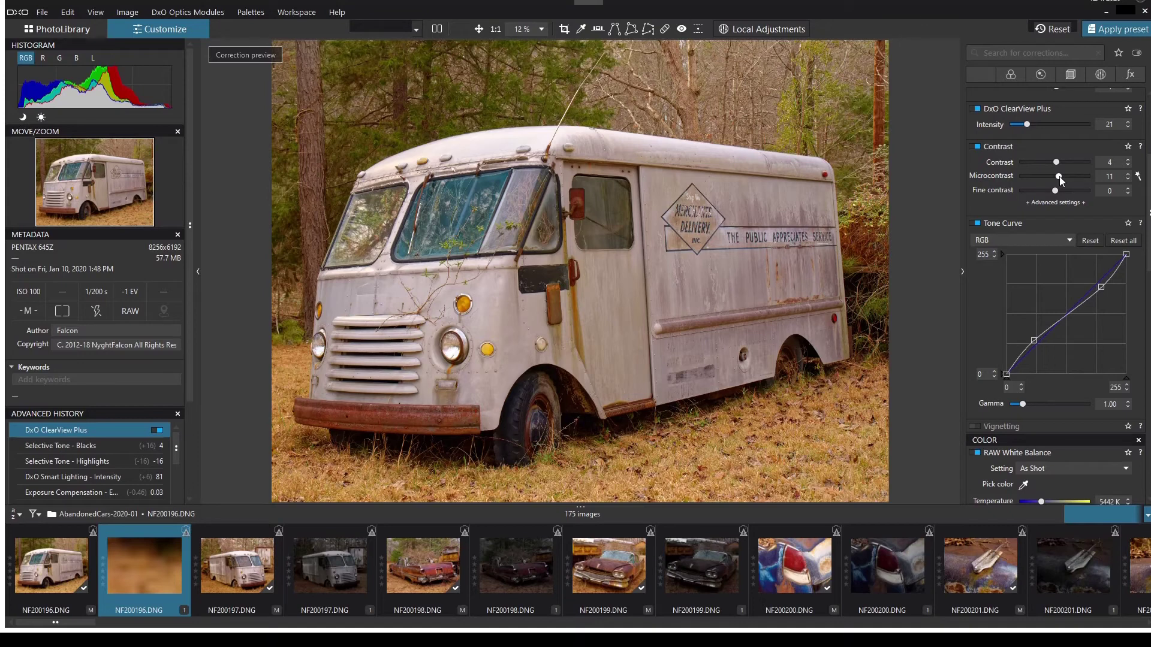
pyautogui.moveTo(1059, 176); pyautogui.dragTo(1057, 176)
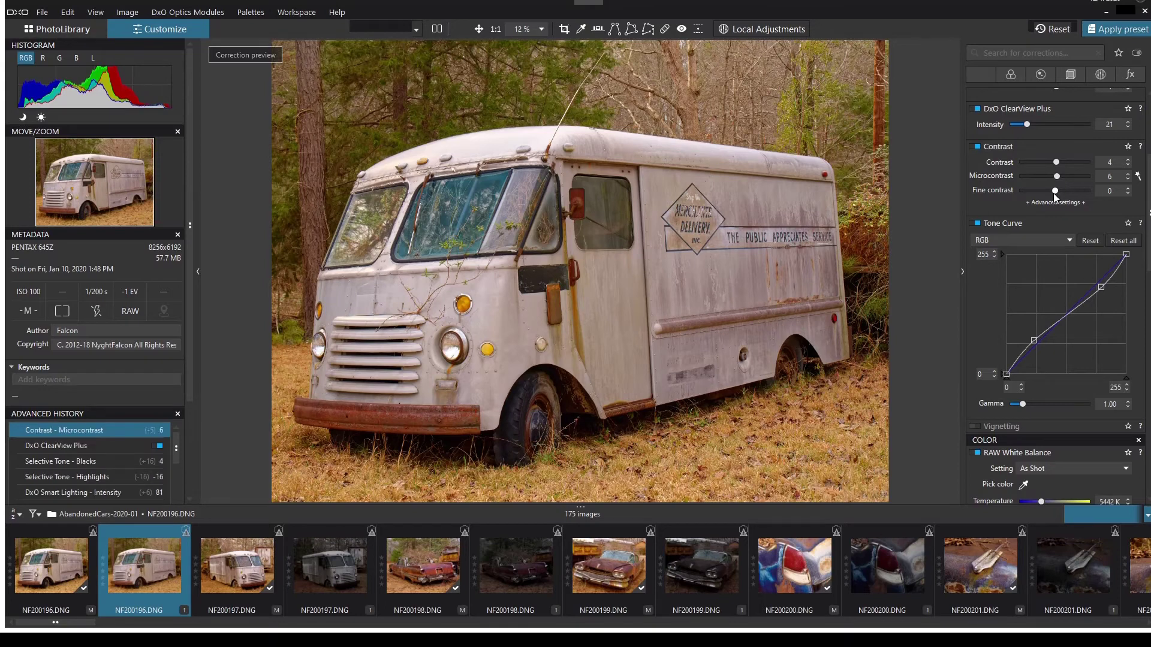
pyautogui.click(1063, 203)
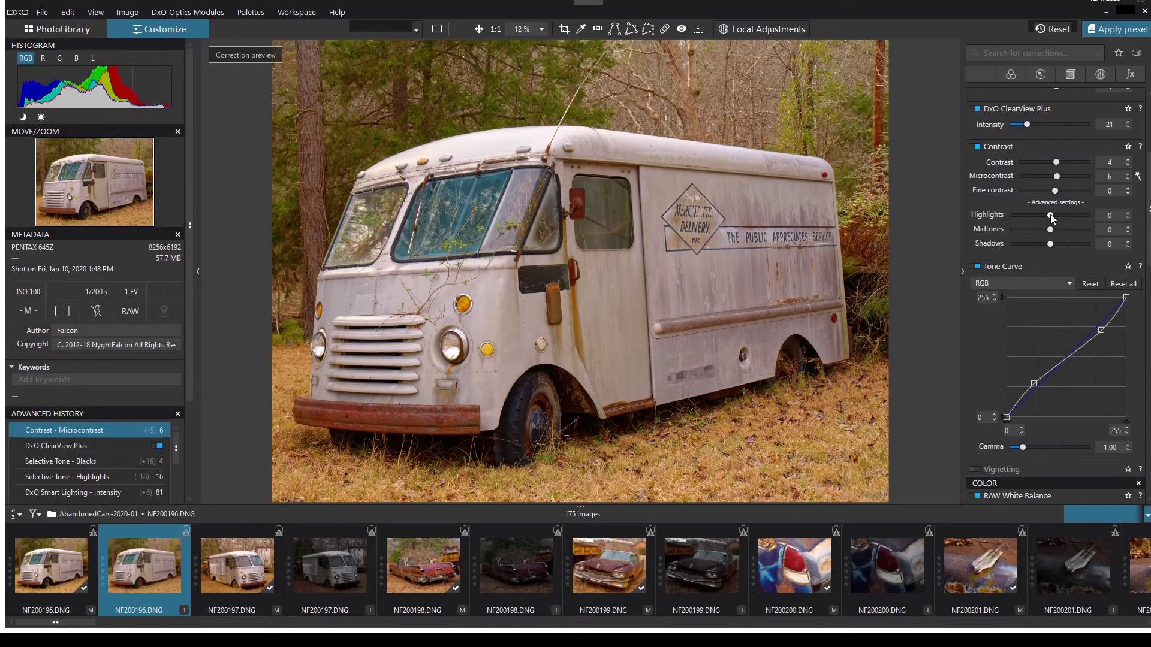
pyautogui.moveTo(1051, 215); pyautogui.dragTo(1055, 214)
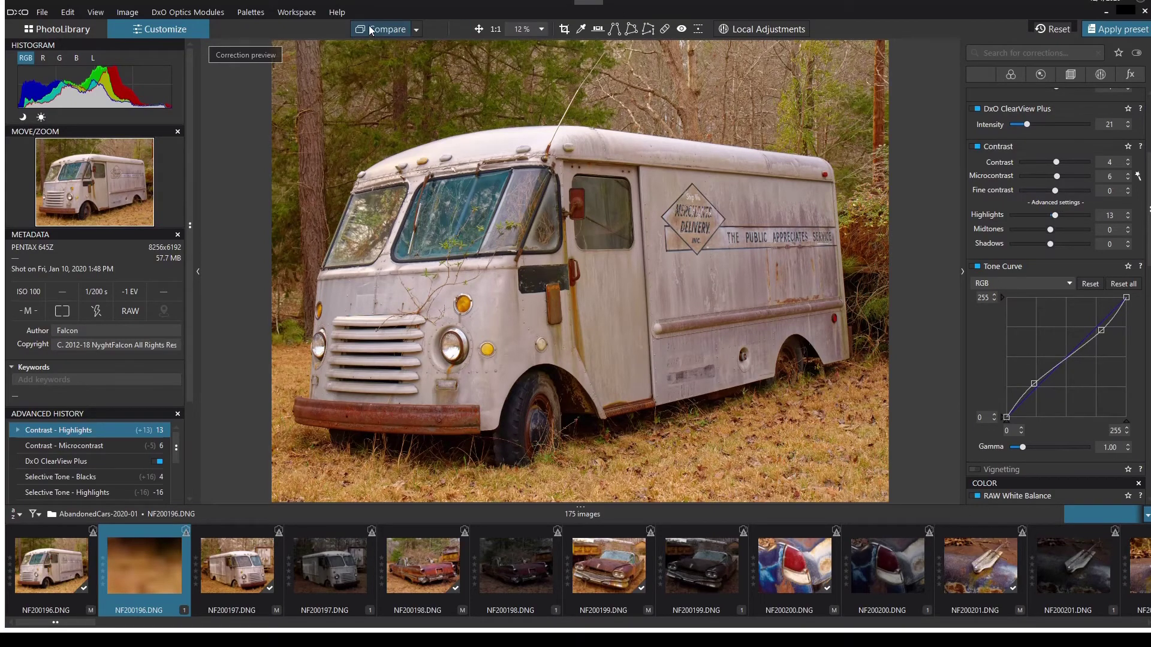
pyautogui.click(372, 28)
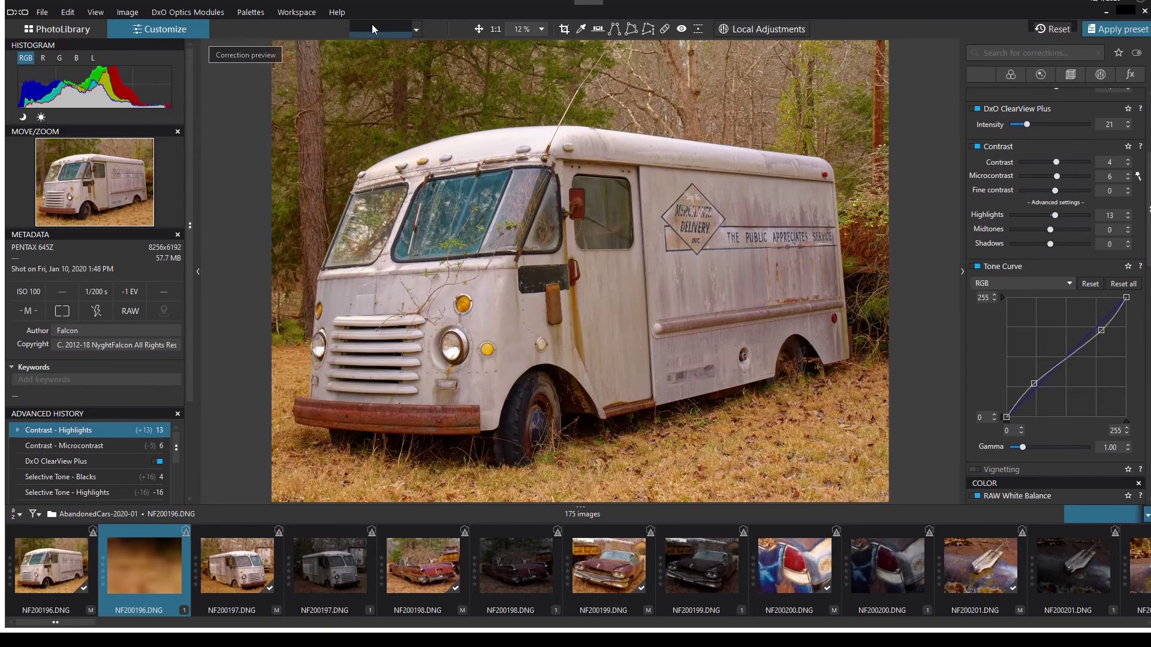
# - Switch DxO Denoising Technologies to DeepPRIME and set its advanced Dead pixels value to 31
pyautogui.click(371, 25)
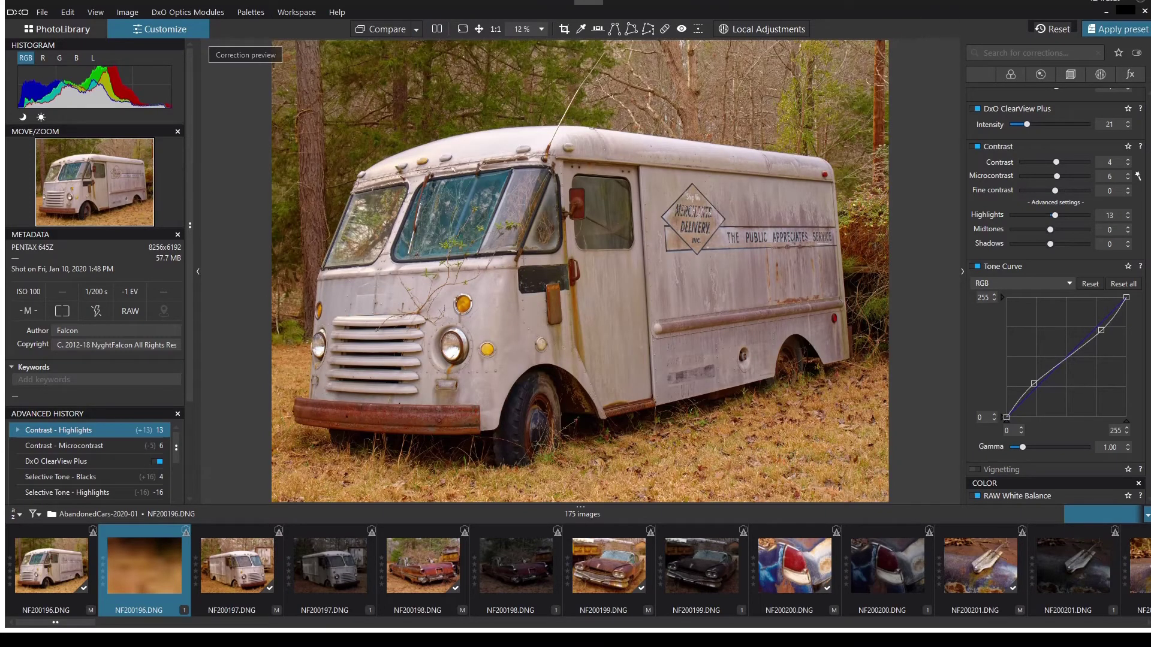
pyautogui.scroll(2, 1055, 294)
pyautogui.scroll(-5, 1055, 294)
pyautogui.scroll(-5, 1138, 498)
pyautogui.scroll(-3, 1038, 172)
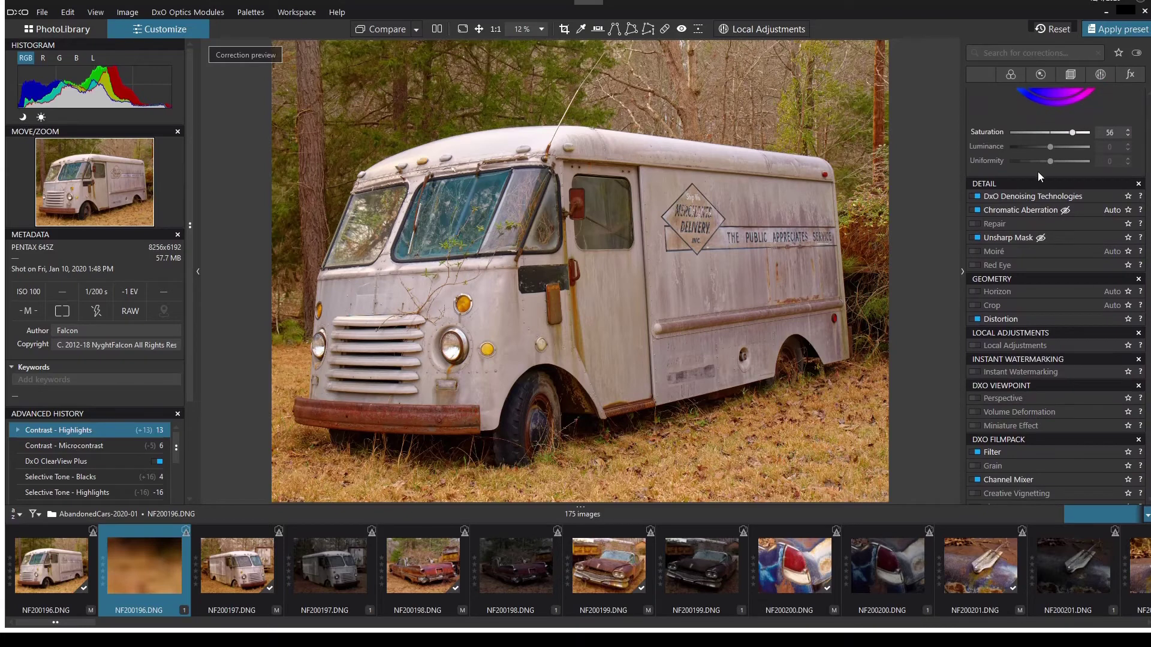
pyautogui.click(1036, 196)
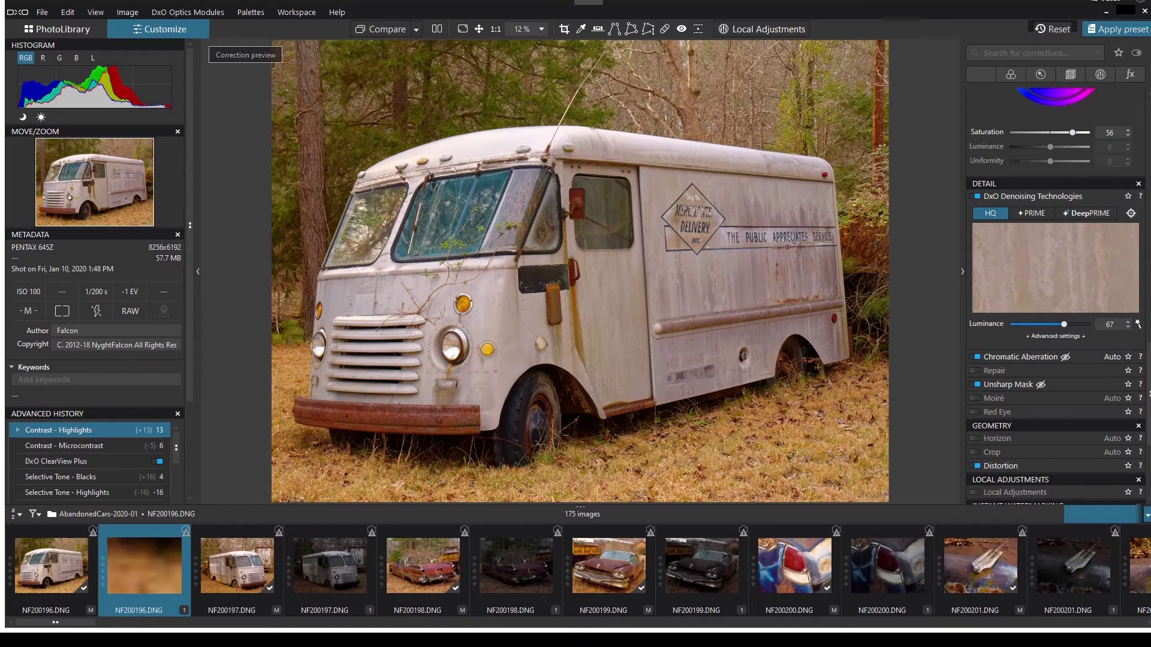
pyautogui.click(1089, 214)
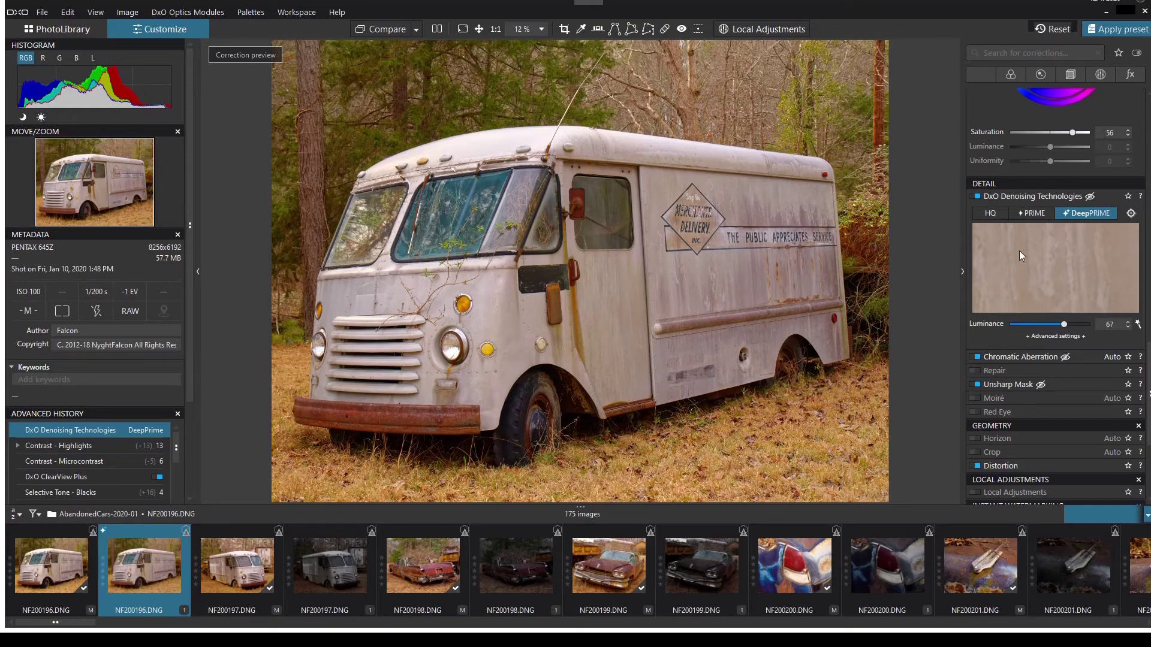
pyautogui.click(1056, 337)
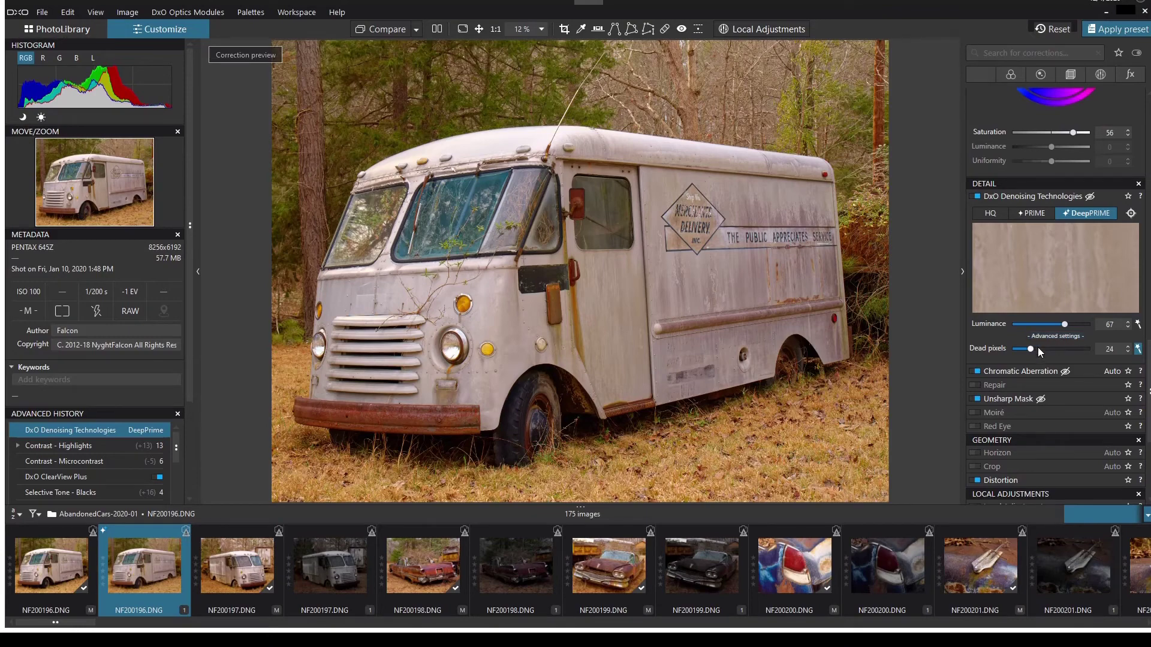
pyautogui.moveTo(1033, 352); pyautogui.dragTo(1037, 350)
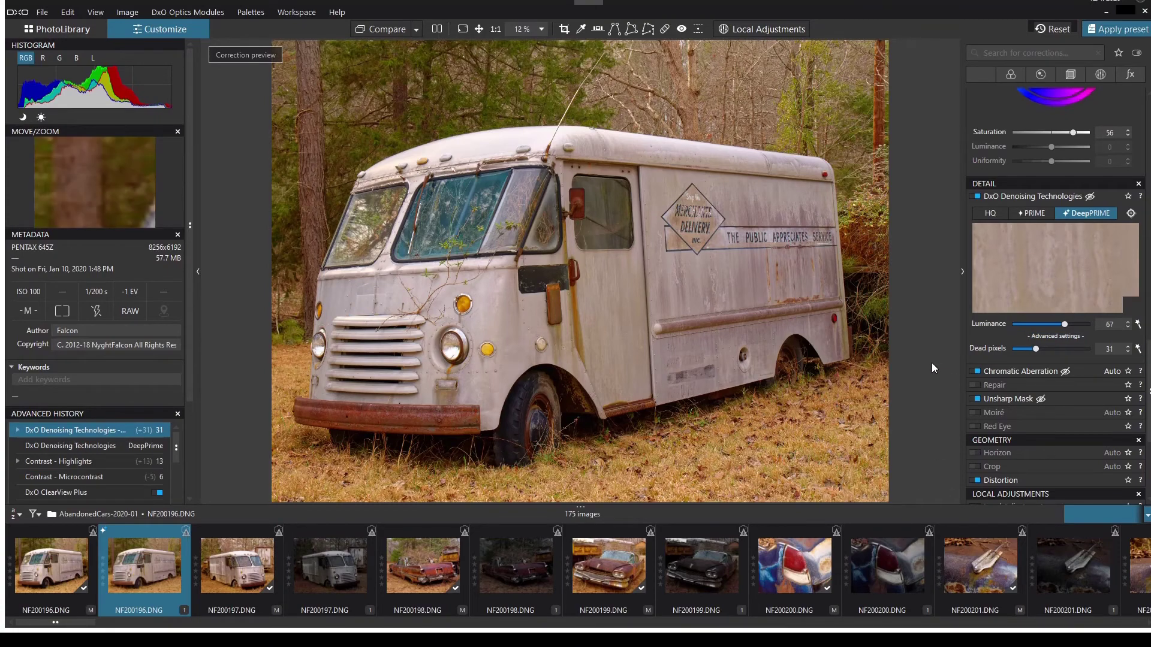
# - Turn on Purple fringing removal in the Chromatic Aberration correction and enable the Moiré correction
pyautogui.click(1055, 373)
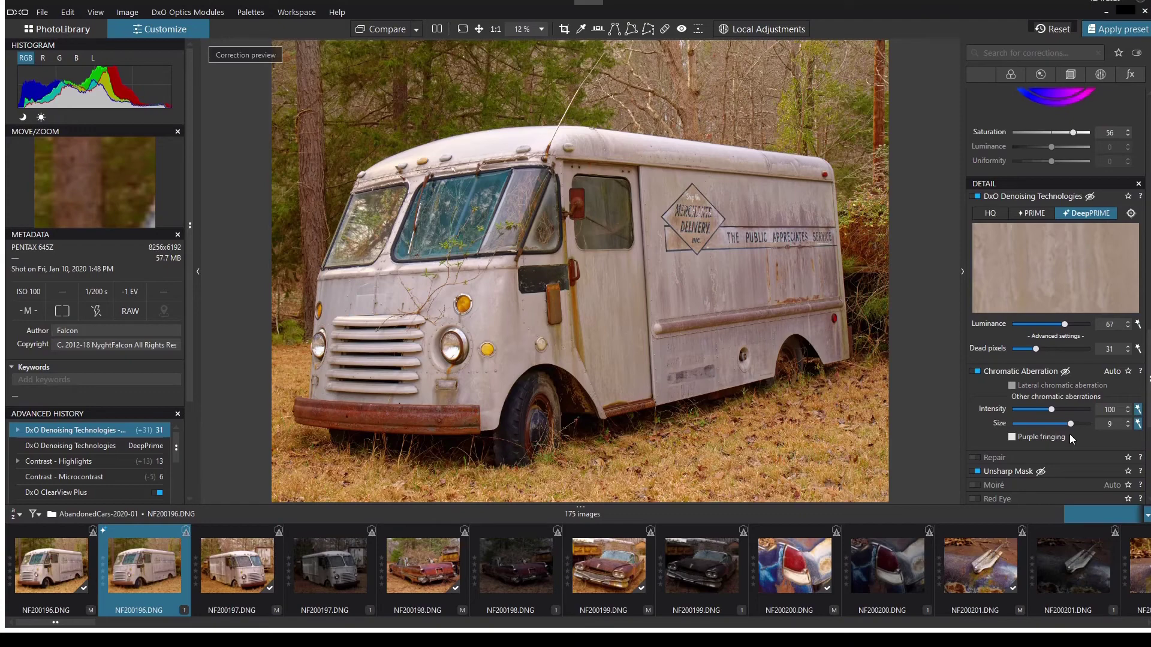
pyautogui.click(1012, 438)
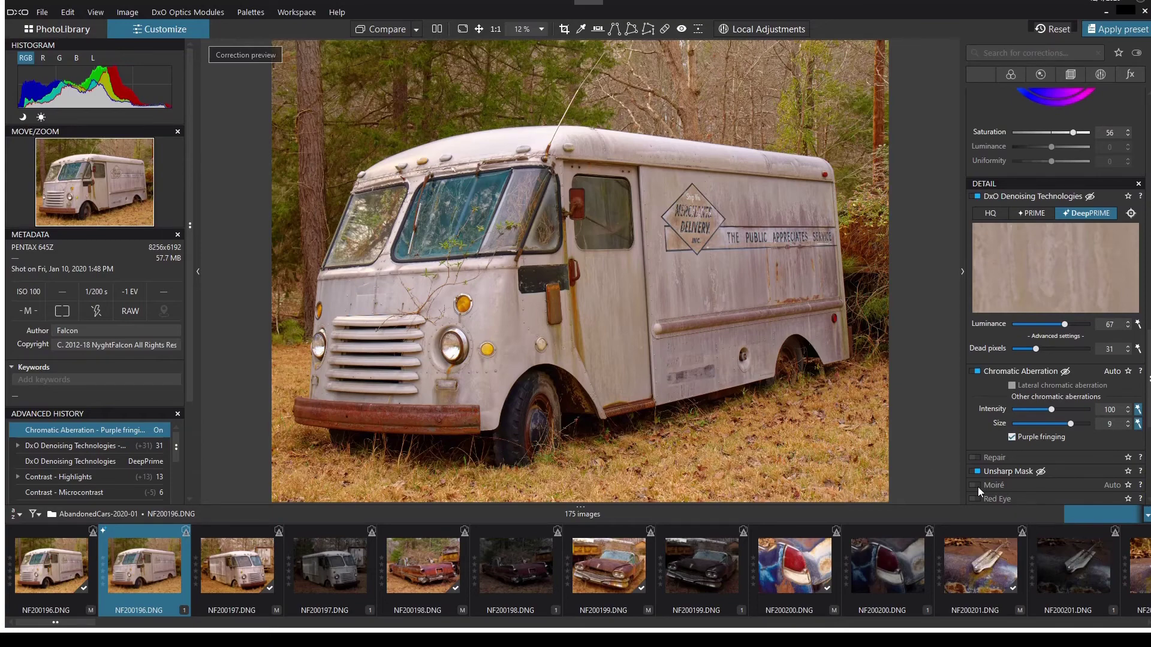
pyautogui.click(1002, 485)
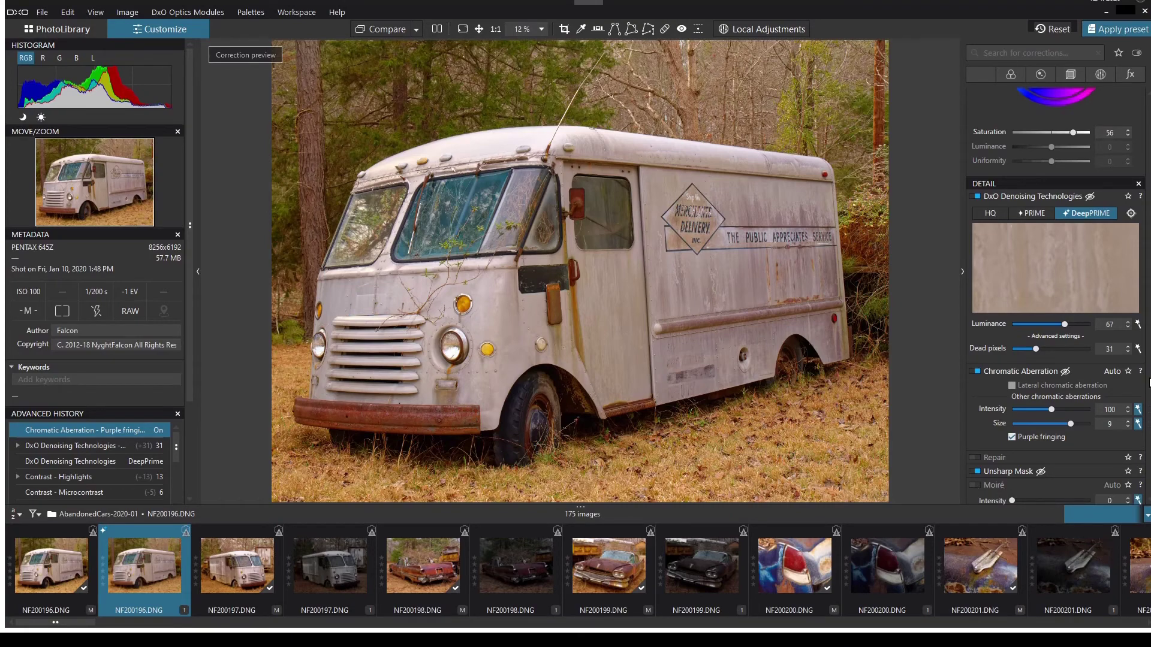
pyautogui.scroll(-3, 1012, 332)
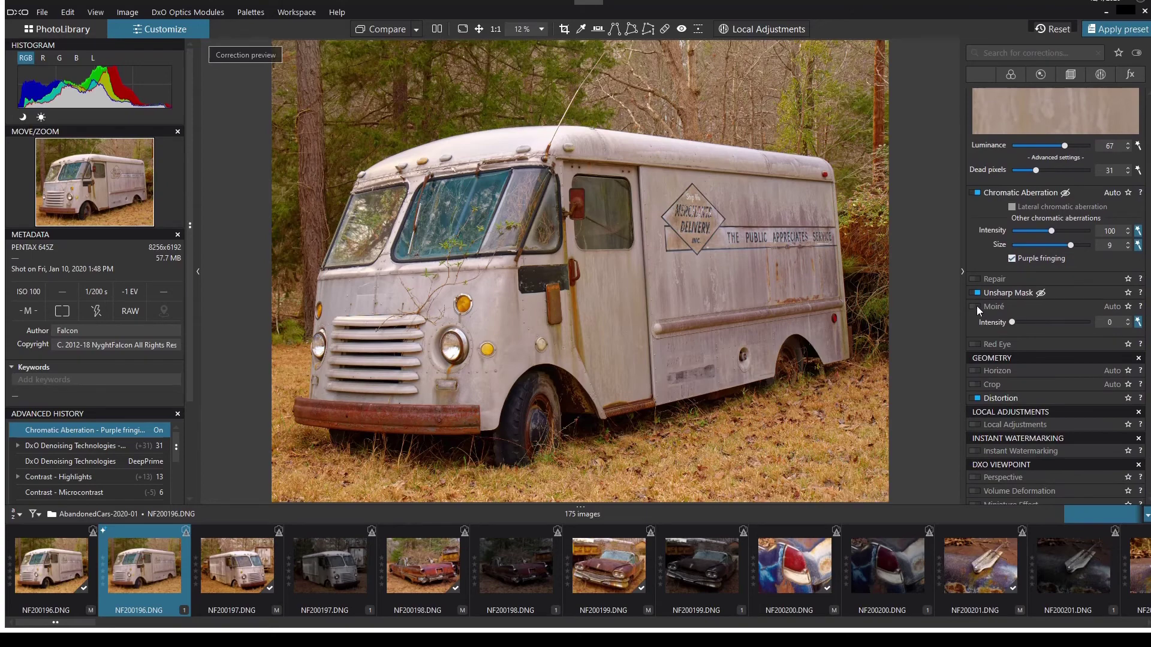
pyautogui.click(974, 305)
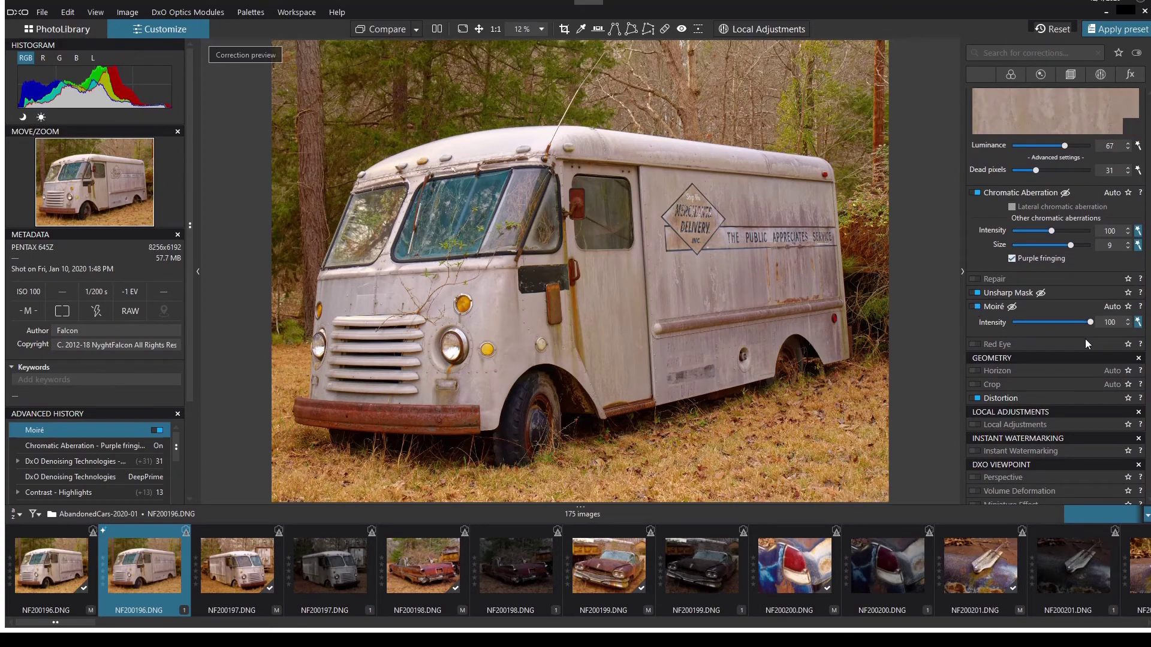
# - Set the Unsharp Mask threshold to 20
pyautogui.click(1019, 294)
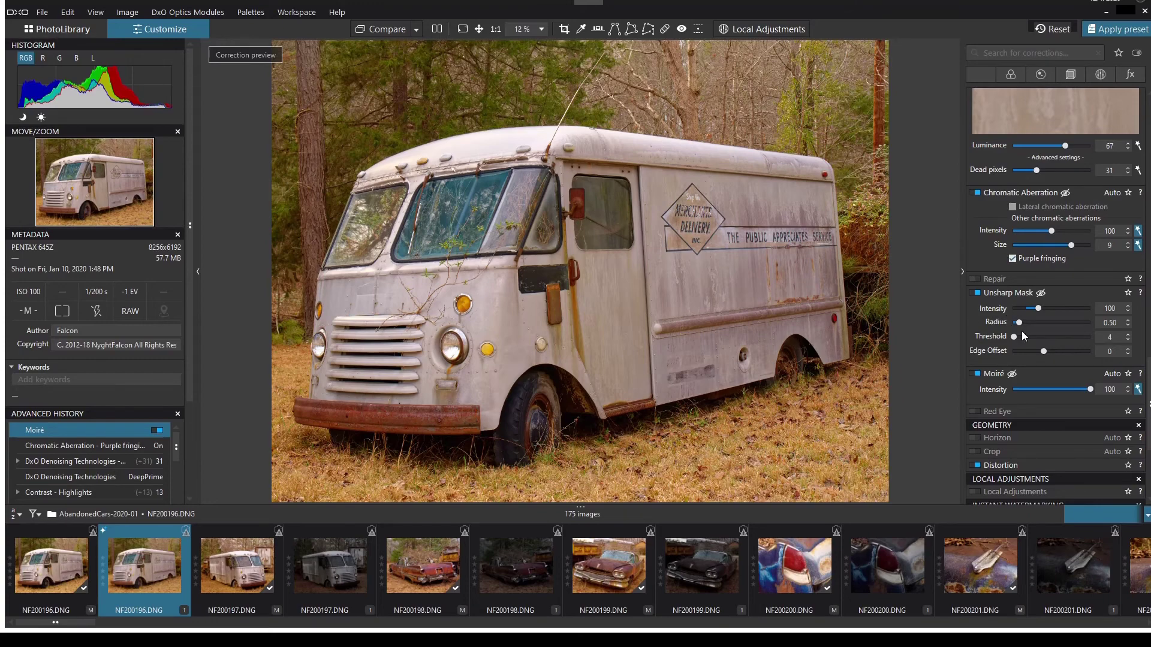
pyautogui.moveTo(1015, 335); pyautogui.dragTo(1021, 339)
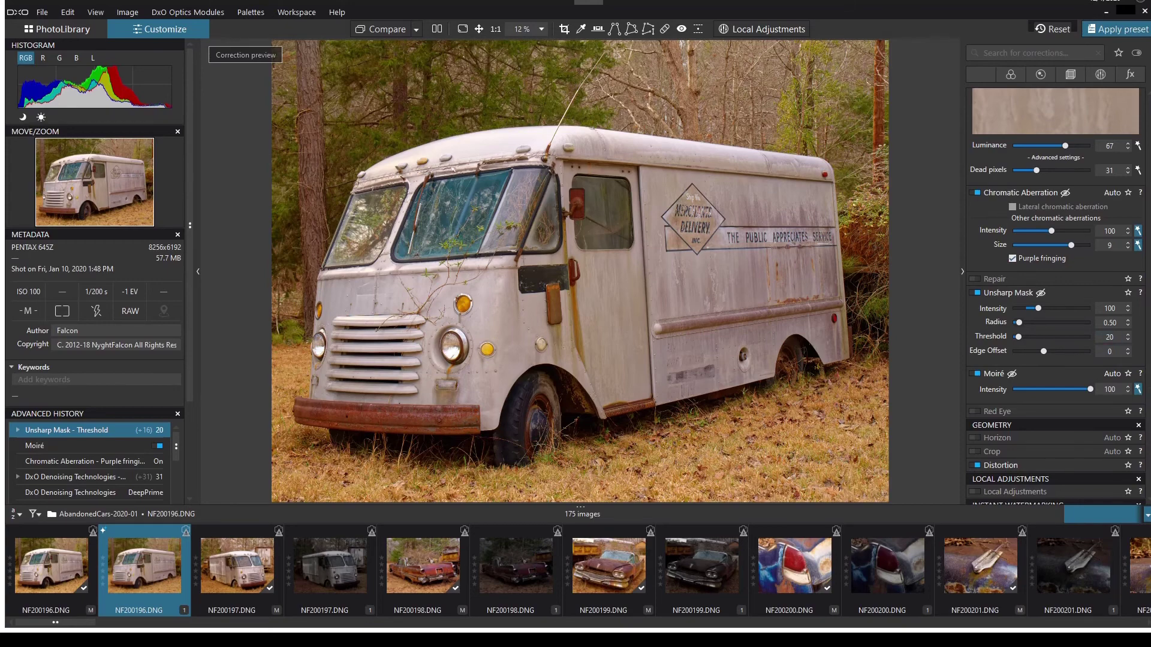
# - Compare the corrected van photo with the uncorrected version, also side by side, and return to the single-image view
pyautogui.scroll(10, 1058, 294)
pyautogui.scroll(10, 1059, 294)
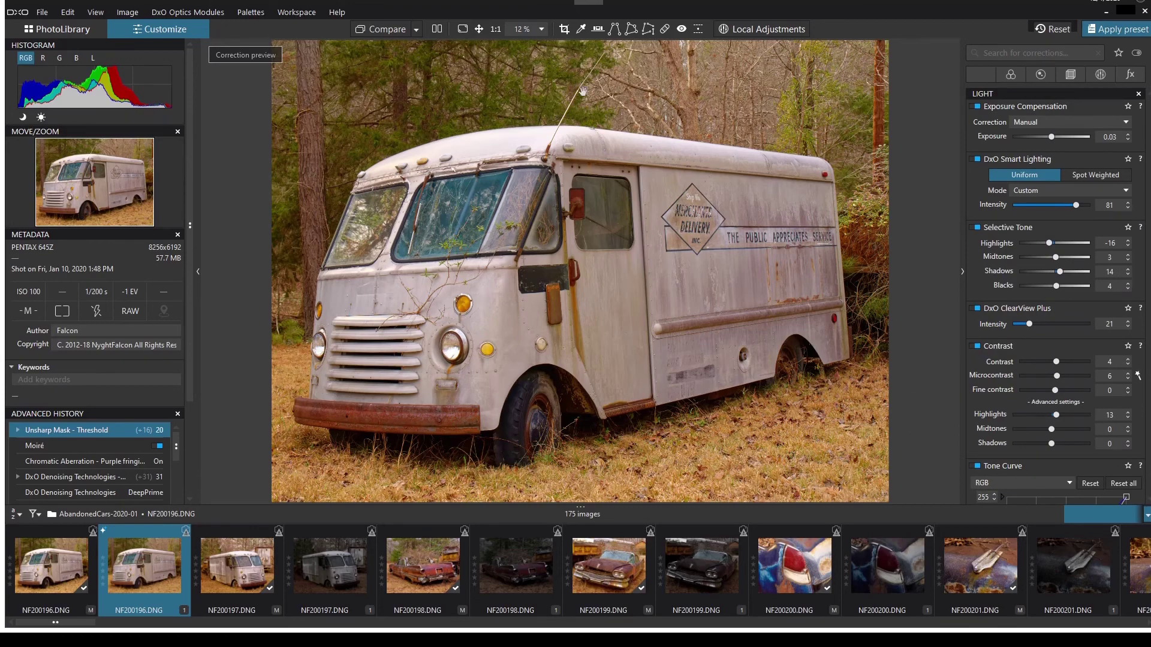
pyautogui.click(390, 29)
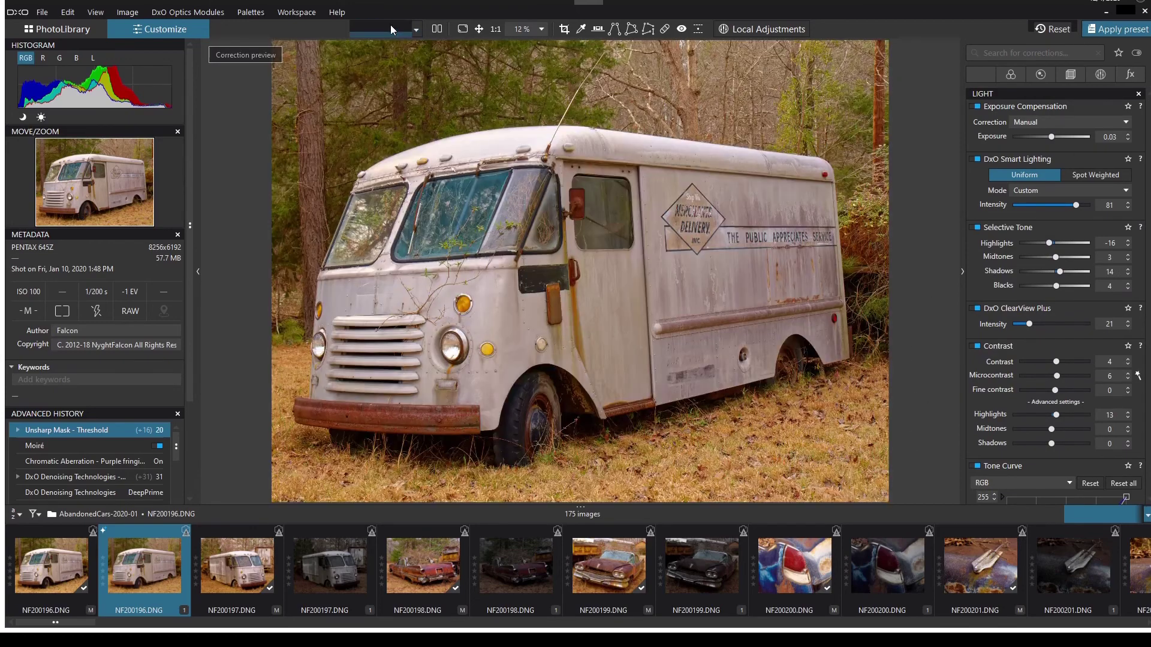
pyautogui.click(437, 29)
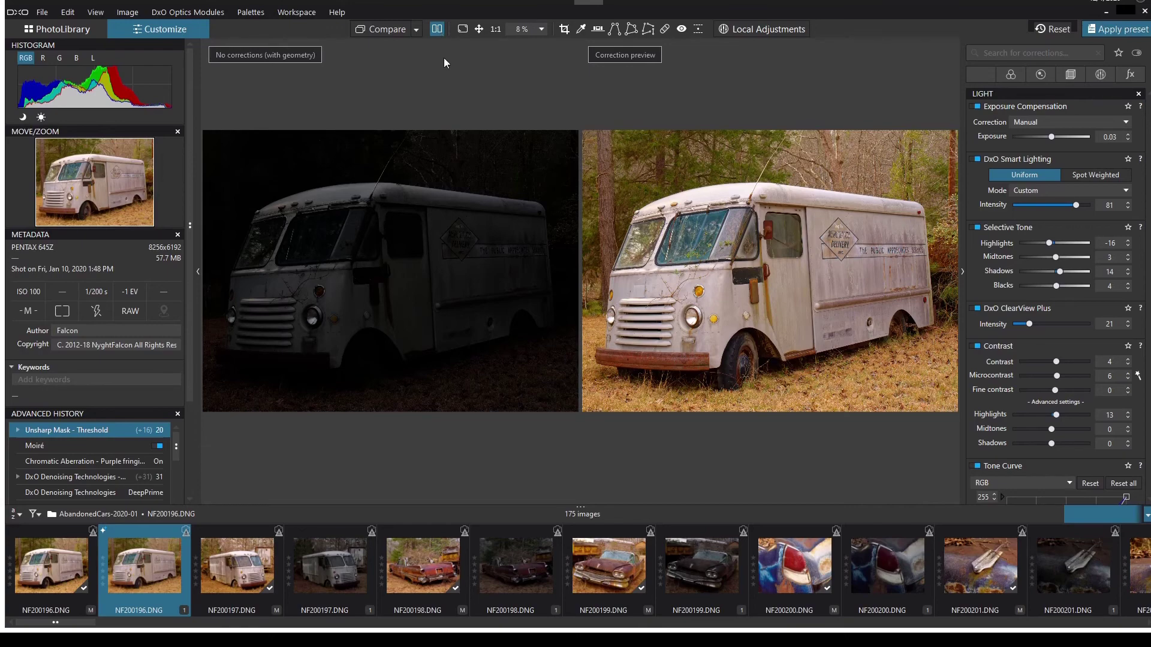
pyautogui.click(436, 30)
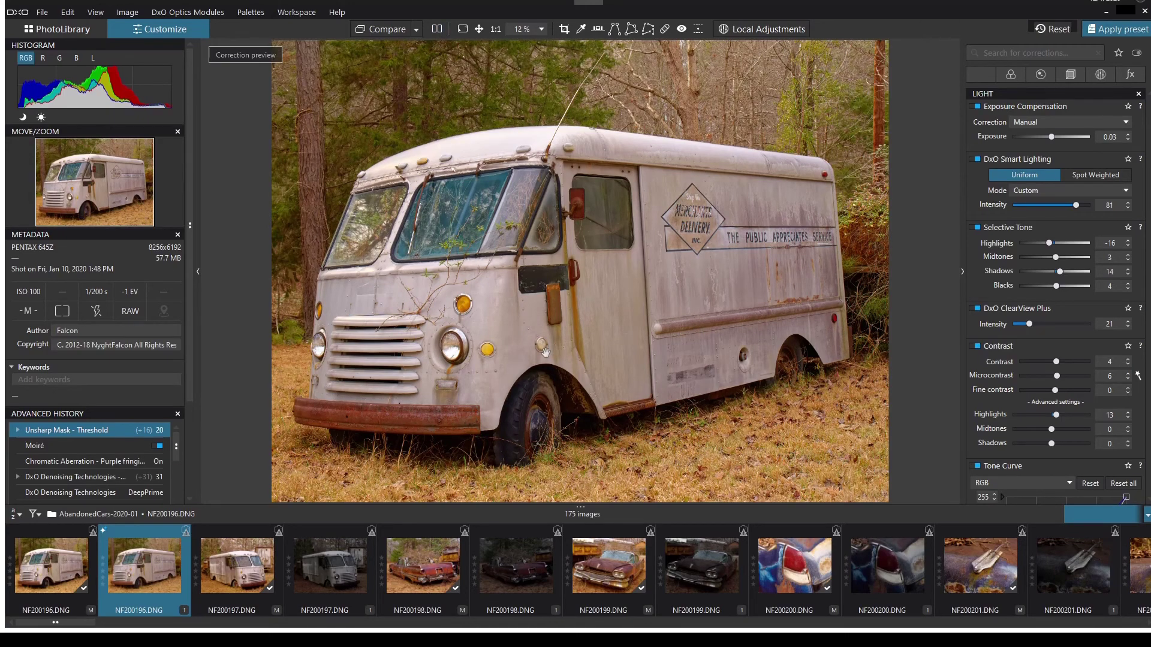
pyautogui.click(156, 567)
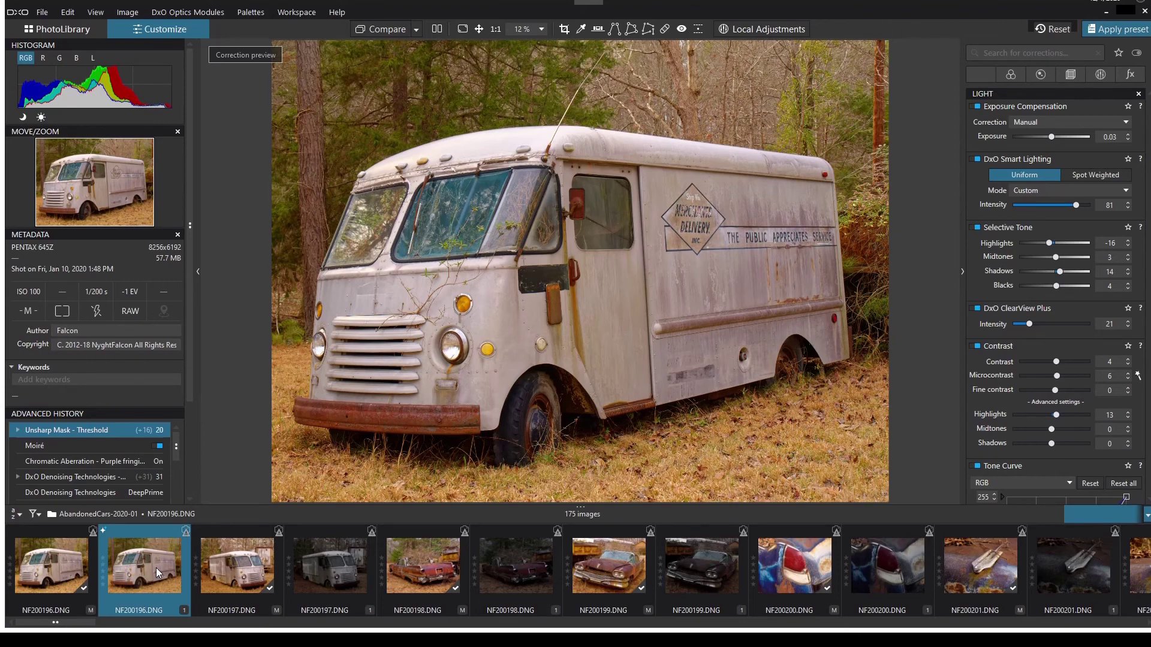